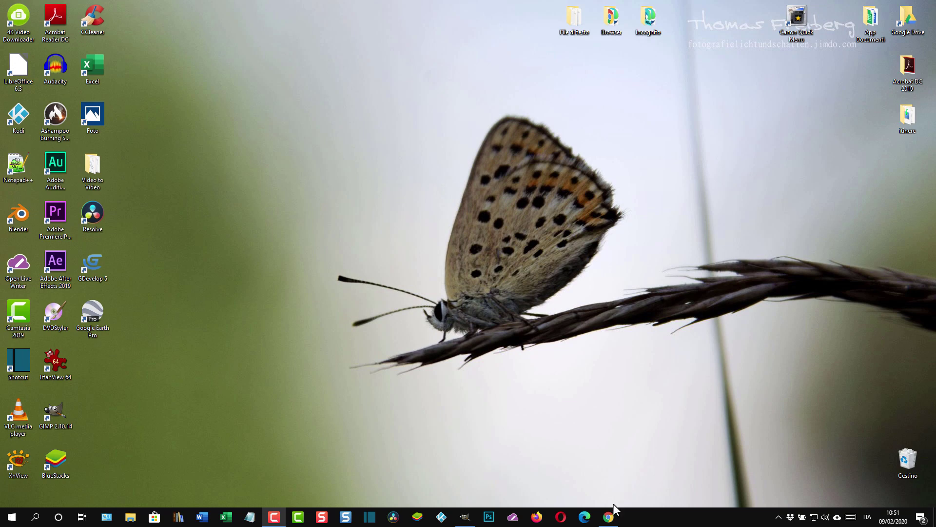
- Restore the font-installation article in Chrome and scroll to its Google Fonts paragraph and YouTube tutorial
left_click(610, 518)
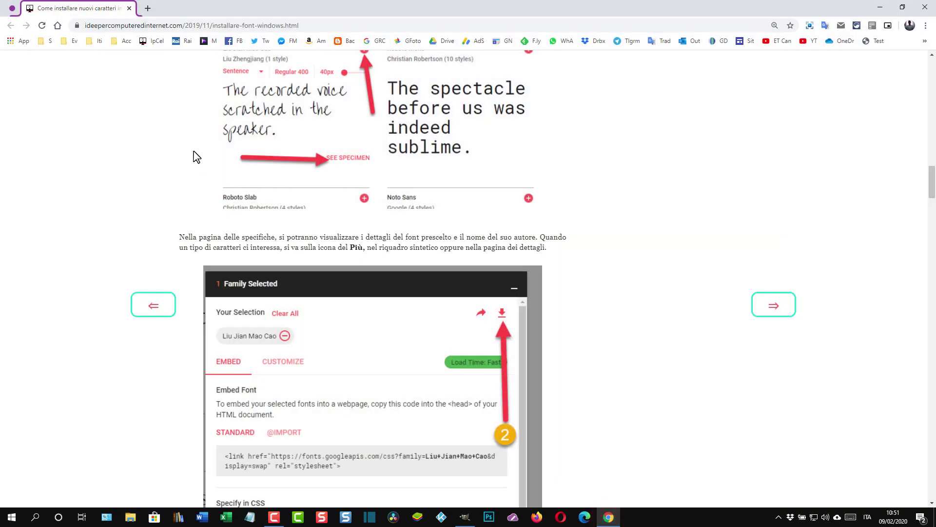
scroll(185, 142, "down", 3)
scroll(184, 128, "up", 4)
scroll(161, 119, "up", 5)
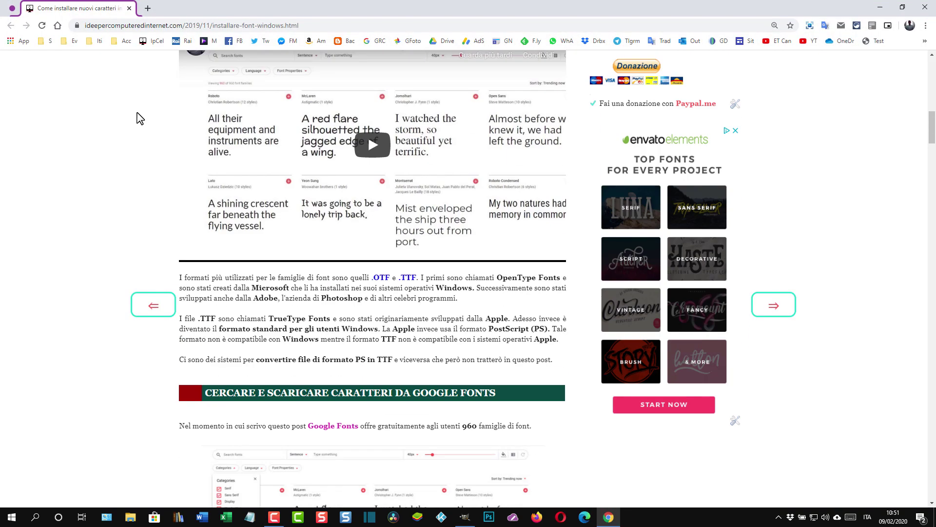
scroll(140, 115, "up", 5)
scroll(139, 117, "up", 3)
scroll(244, 146, "down", 5)
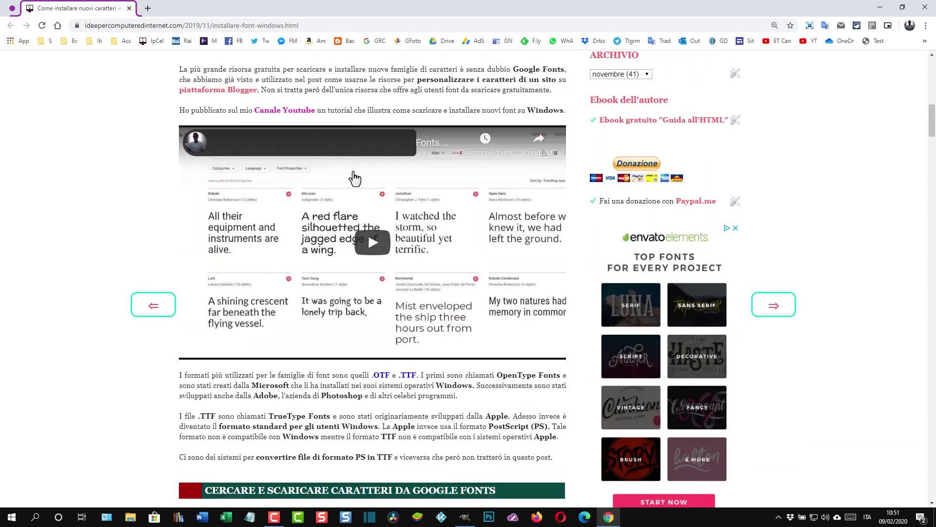
scroll(19, 151, "up", 4)
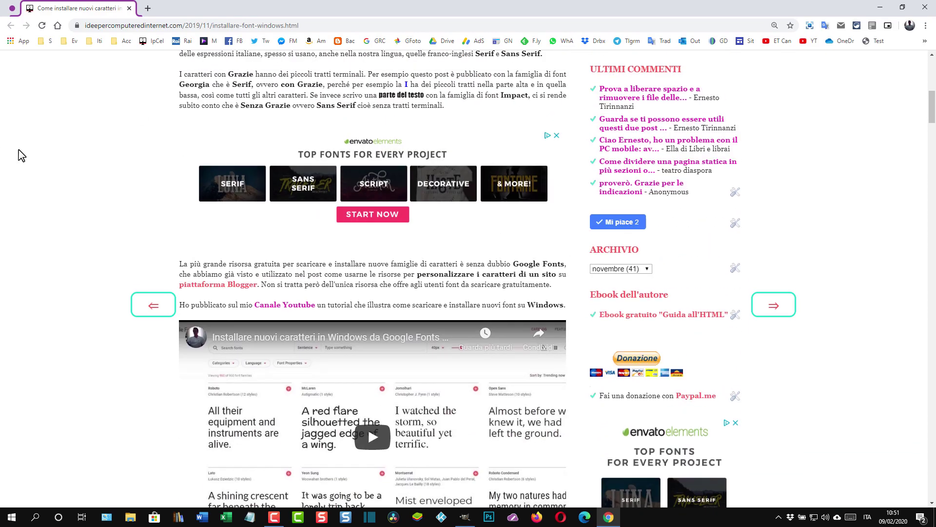
scroll(21, 149, "up", 4)
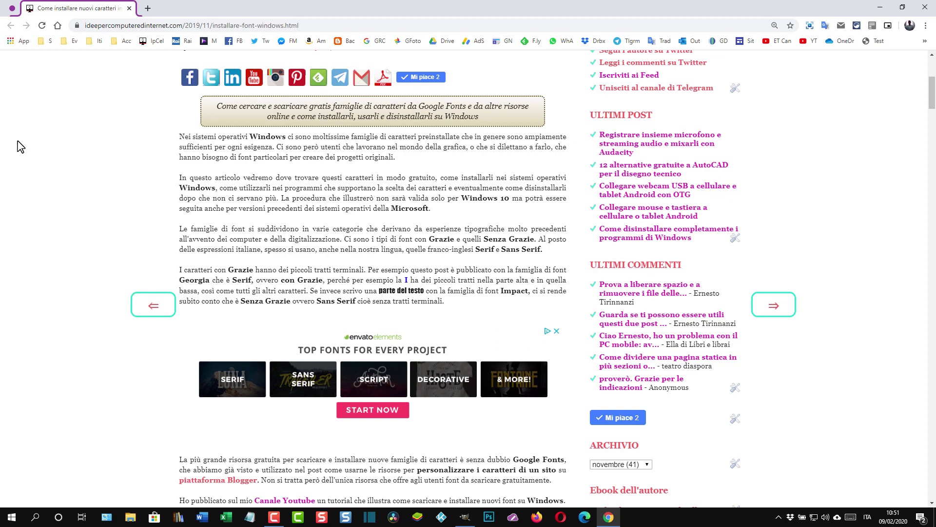
scroll(19, 146, "down", 6)
scroll(15, 129, "up", 4)
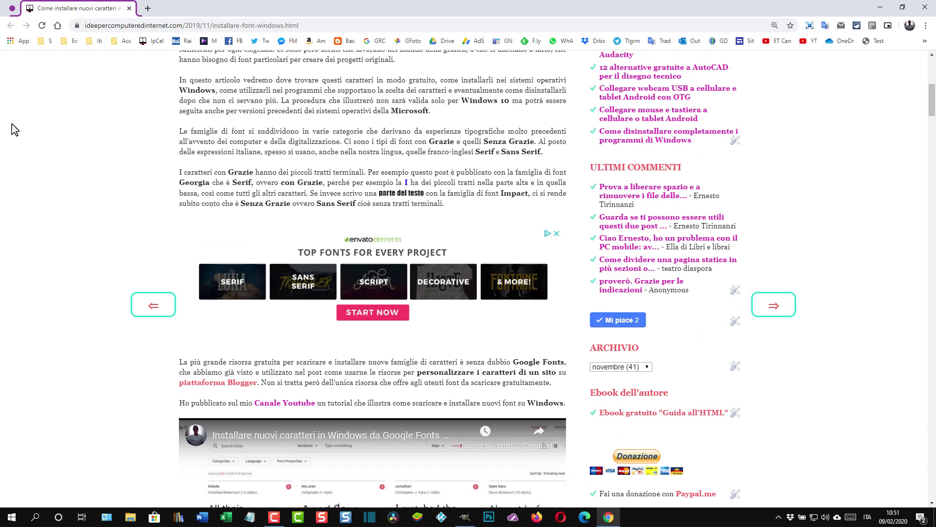
scroll(12, 128, "down", 3)
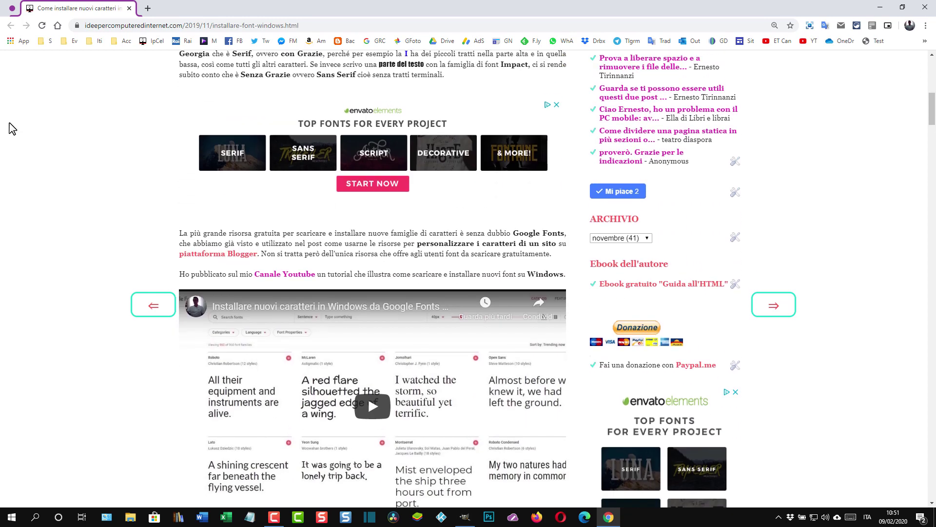
scroll(13, 128, "up", 3)
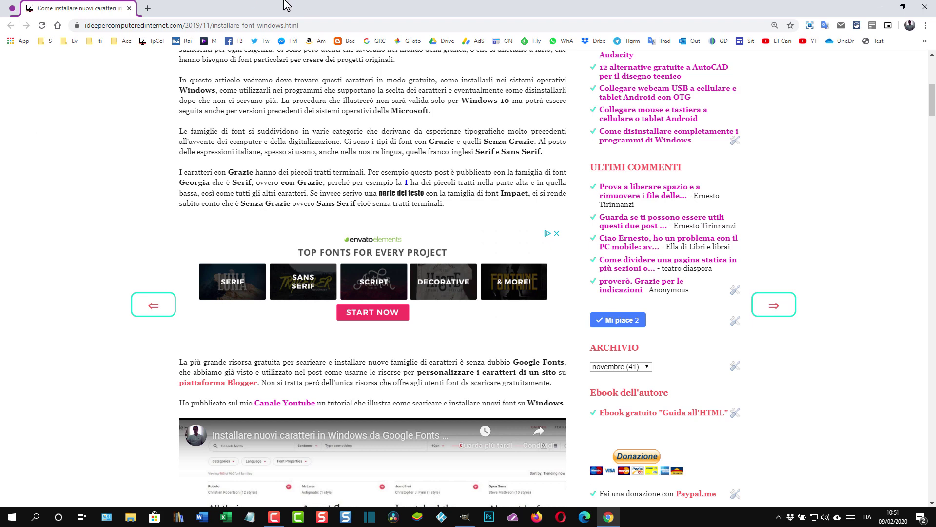
- Search Google for 'google fonts' in a new tab and open the Google Fonts site
left_click(148, 8)
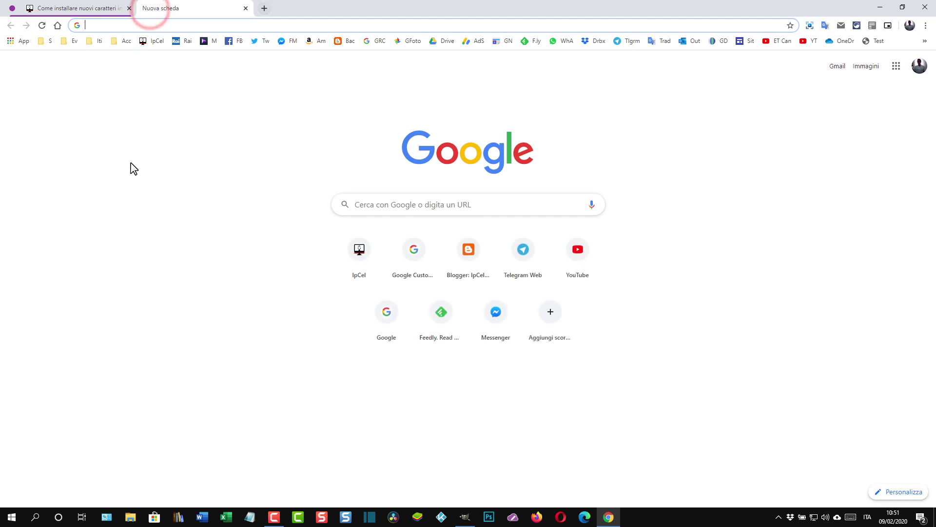
left_click(57, 25)
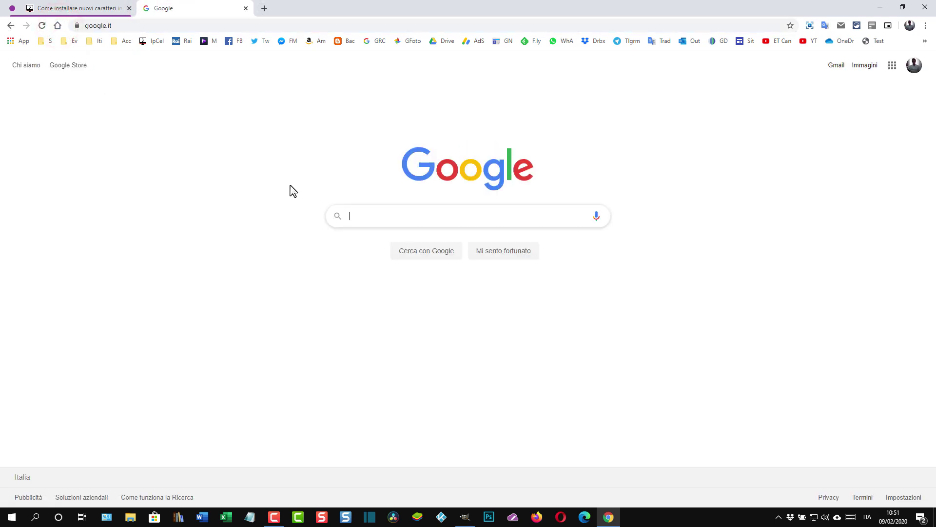
left_click(366, 215)
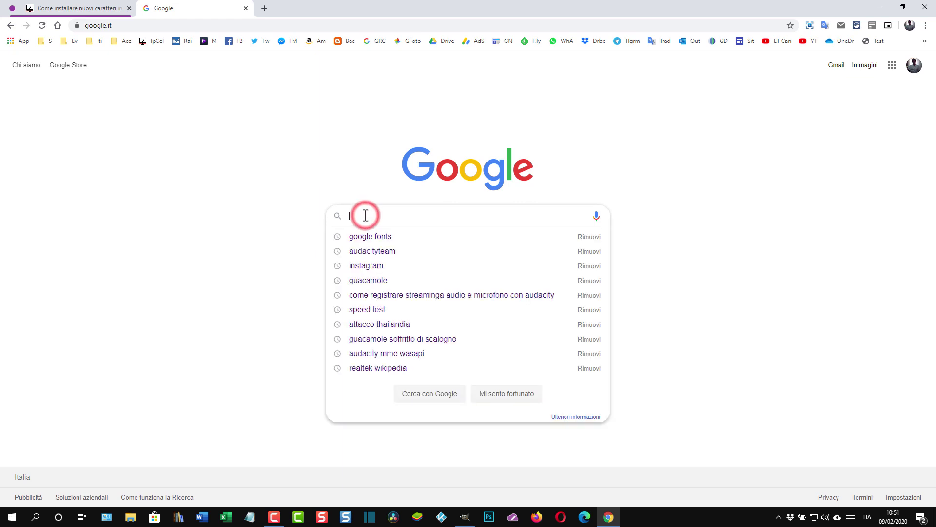
type("gog")
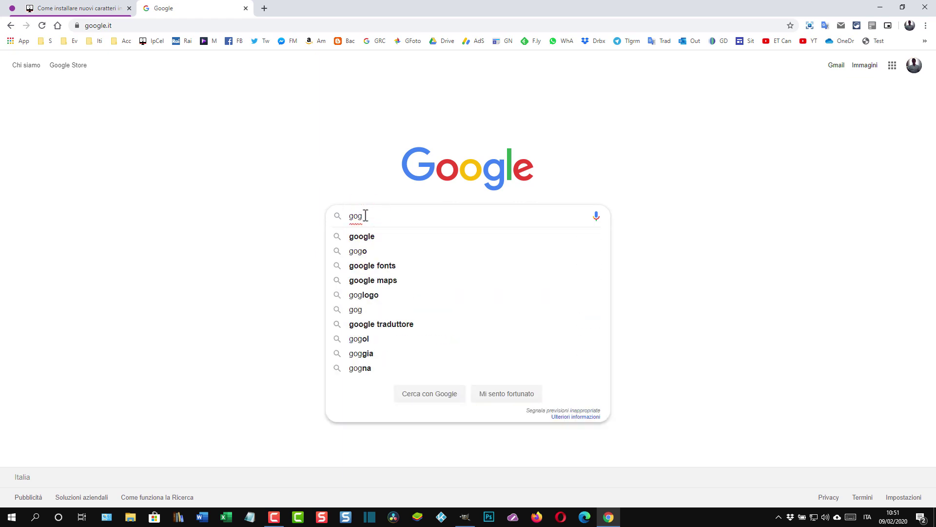
key("BackSpace")
type("of")
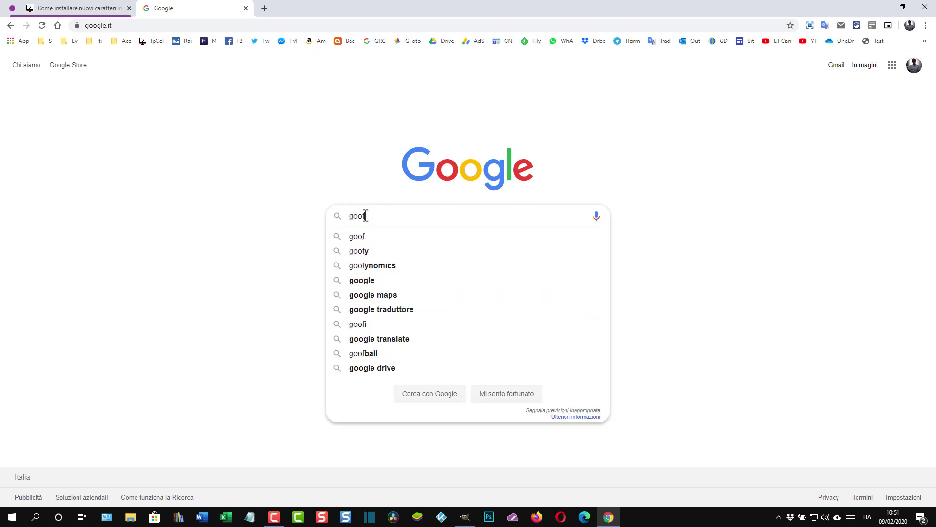
key("BackSpace")
type("gle ")
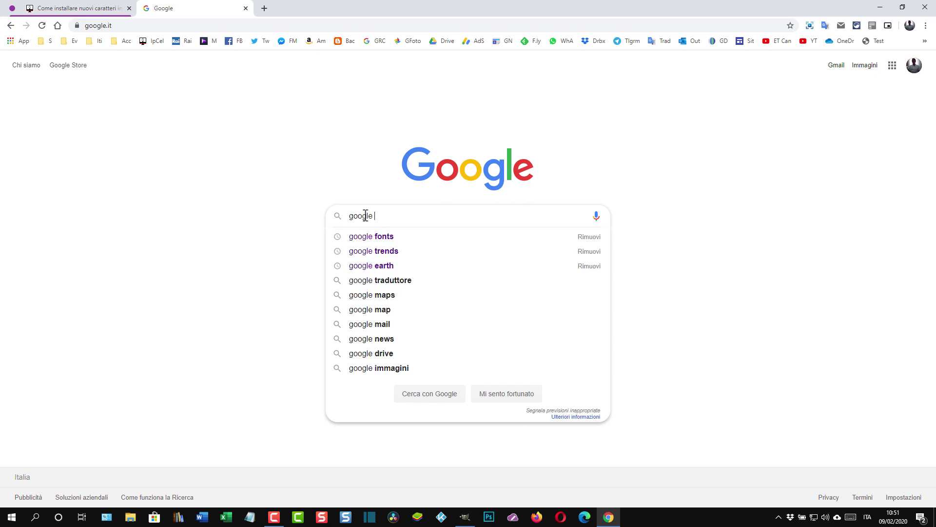
type("font")
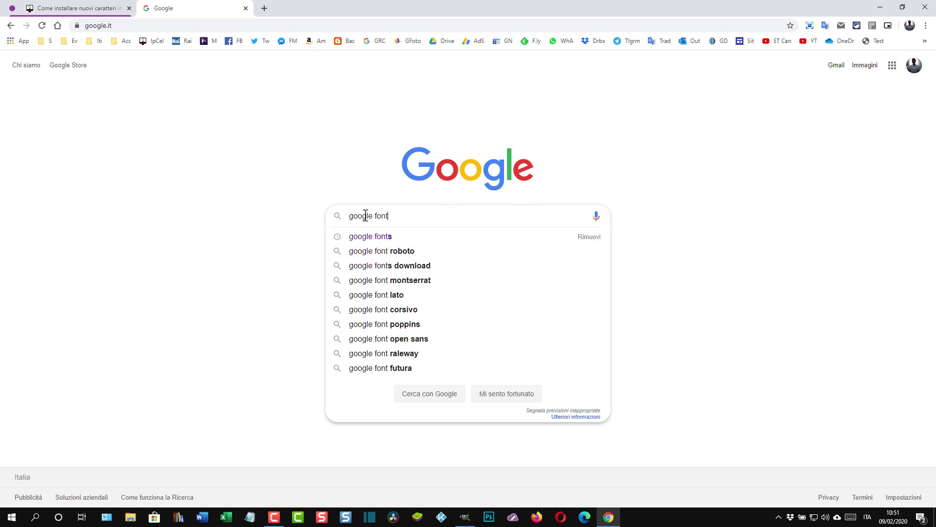
type("s")
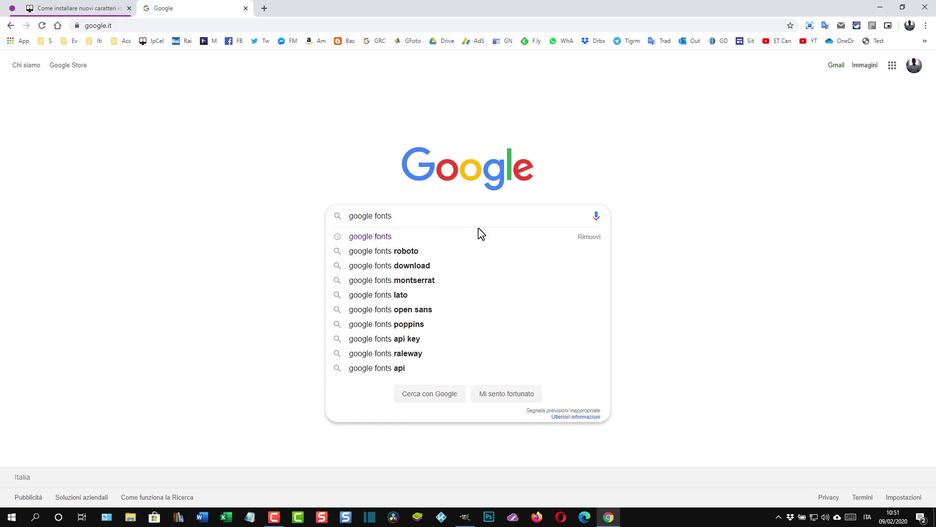
key("Return")
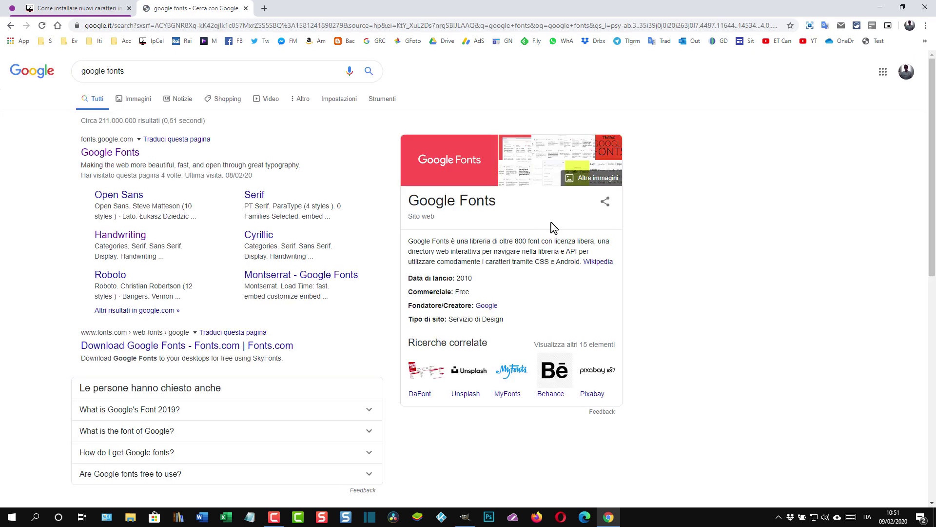
left_click(130, 155)
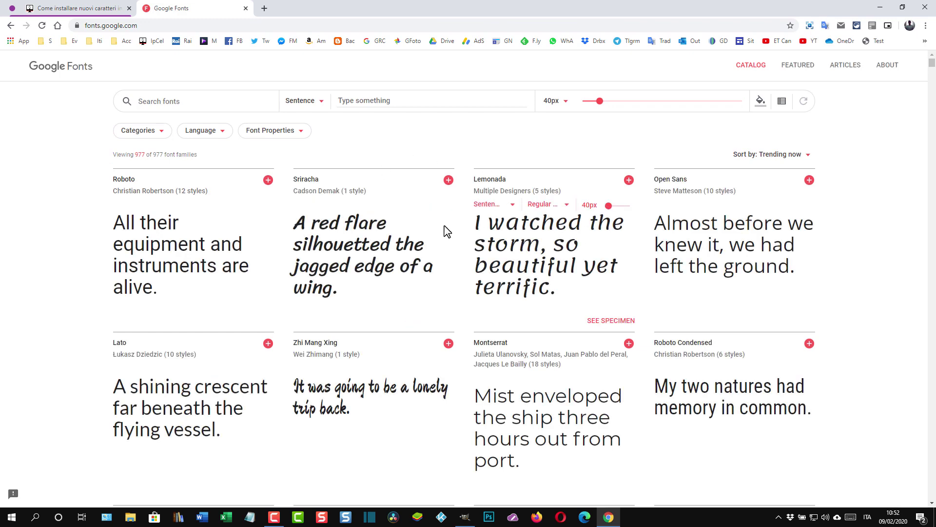
- Filter the catalog to Handwriting only by unchecking Monospace, Display, Sans Serif and Serif categories
scroll(453, 239, "down", 3)
scroll(402, 242, "down", 1)
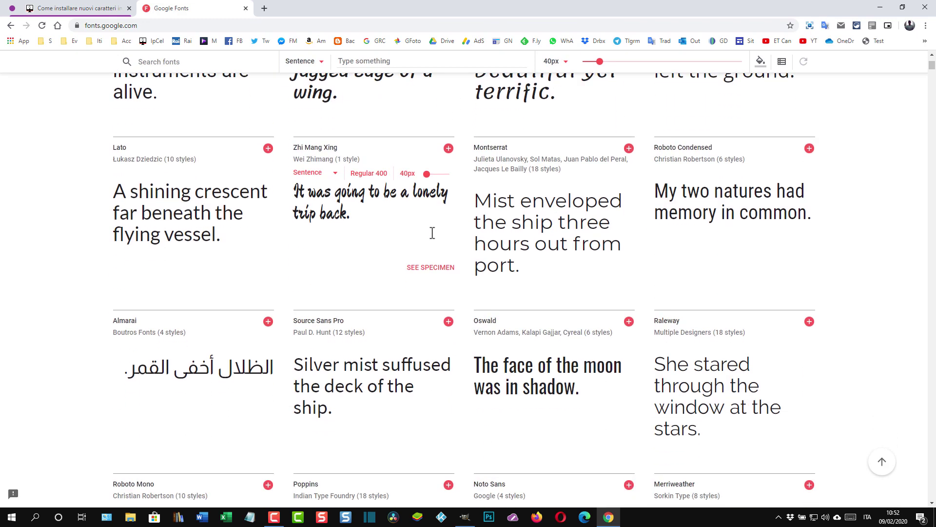
scroll(402, 242, "up", 4)
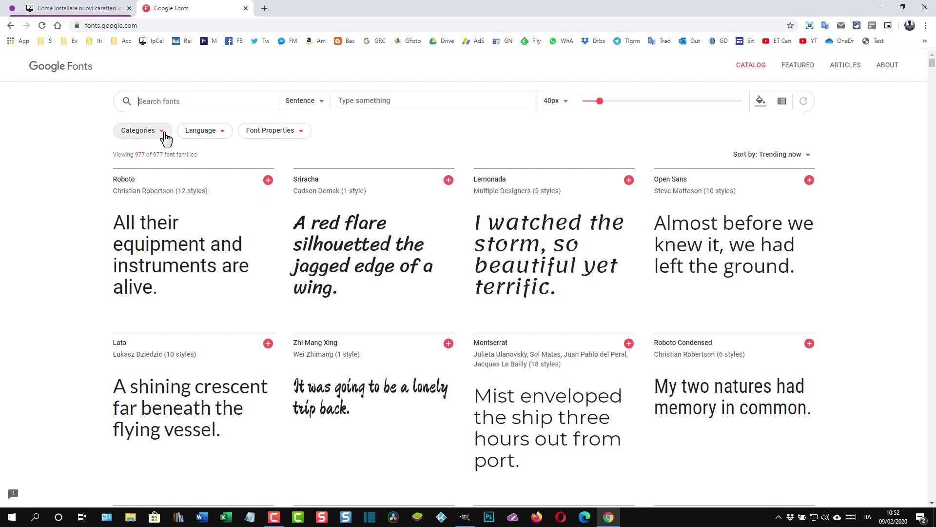
left_click(164, 132)
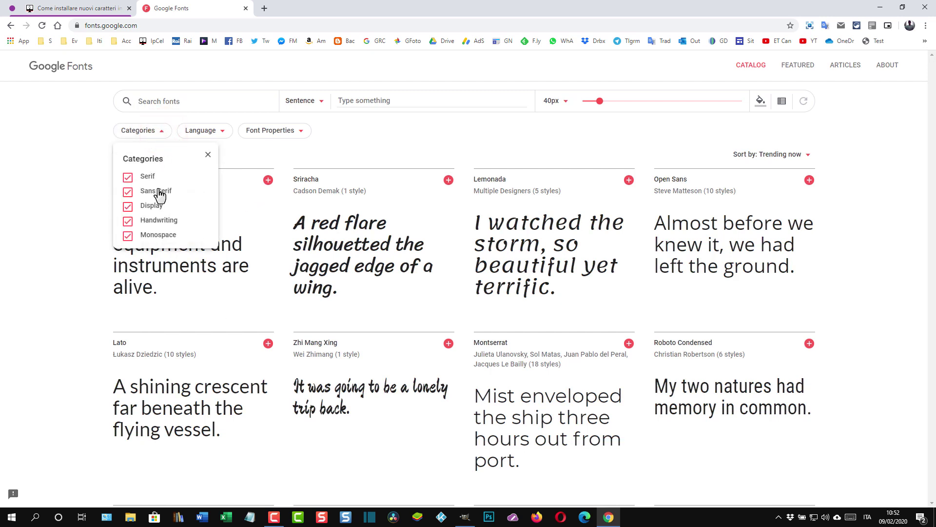
left_click(128, 236)
left_click(130, 209)
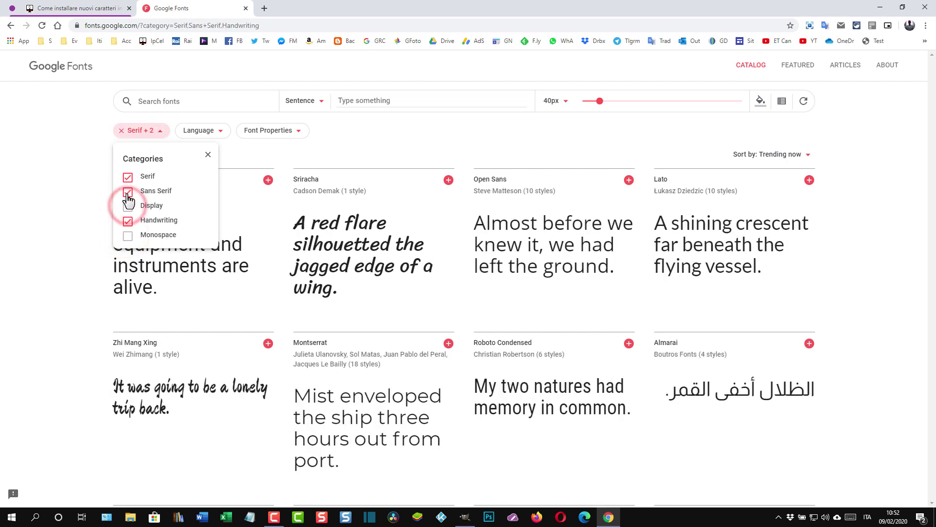
left_click(128, 194)
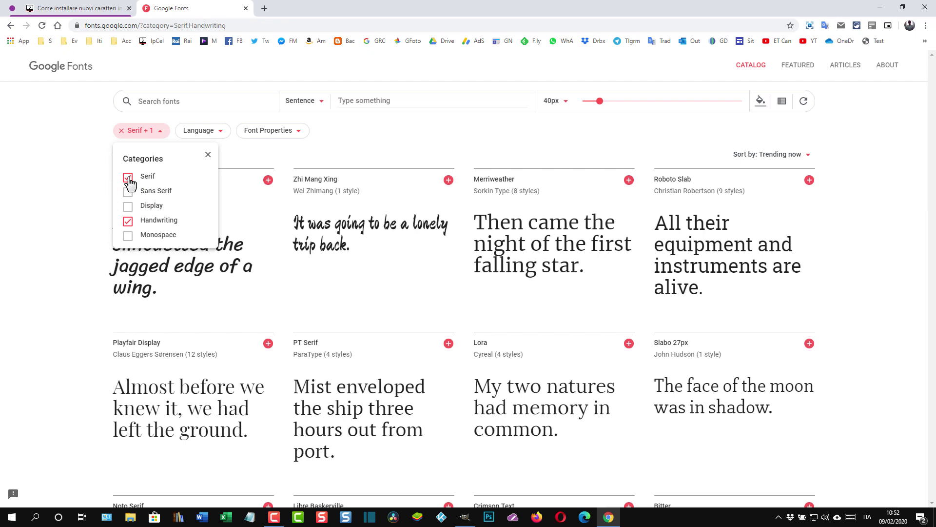
left_click(129, 179)
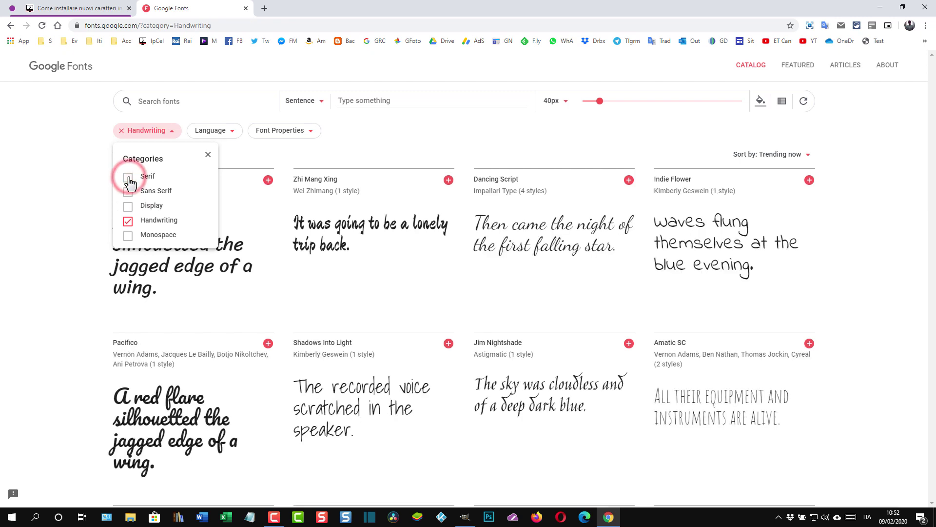
left_click(16, 203)
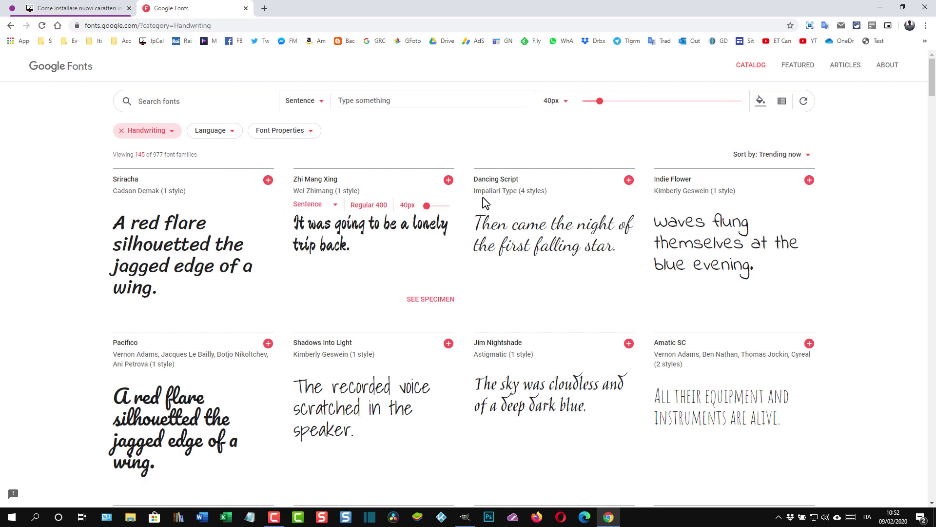
mouse_move(734, 242)
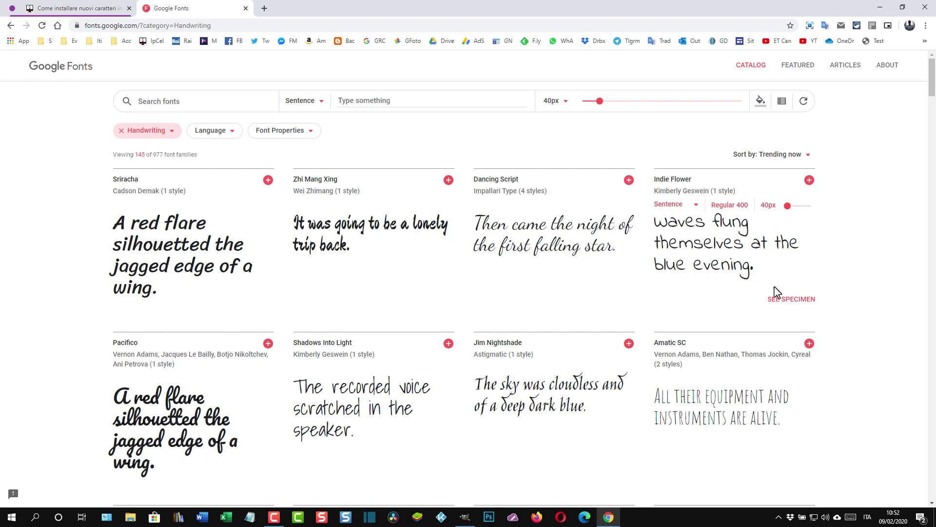
- Select Indie Flower on its specimen page and download the family as Indie_Flower.zip
left_click(797, 305)
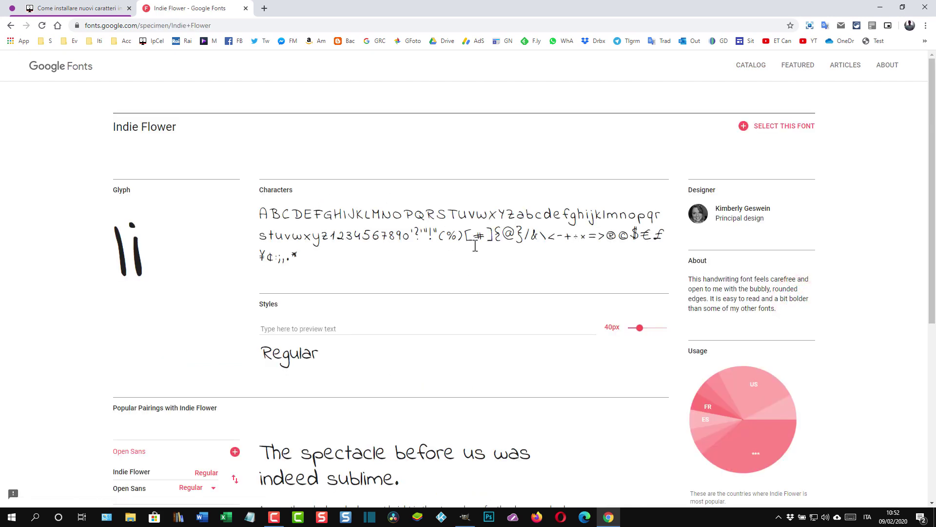
scroll(474, 244, "down", 4)
scroll(476, 241, "up", 1)
scroll(476, 241, "up", 3)
left_click(744, 127)
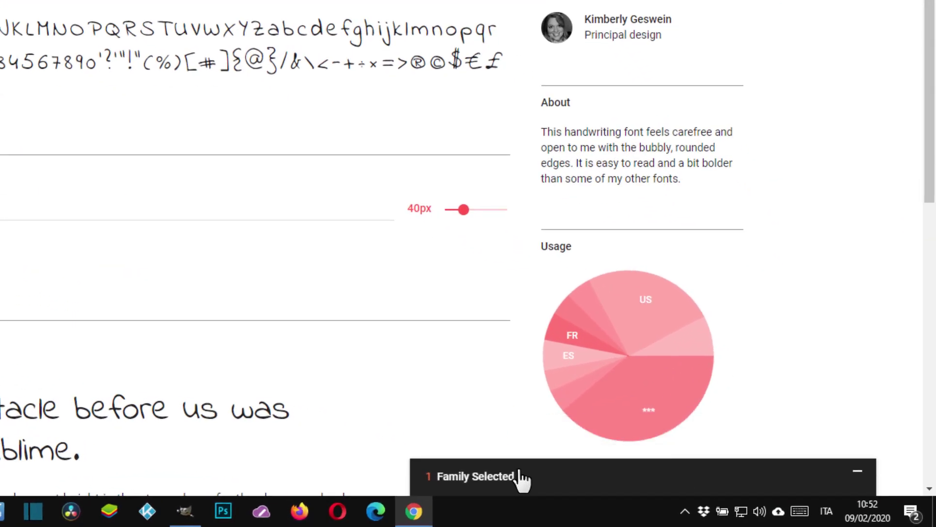
left_click(631, 475)
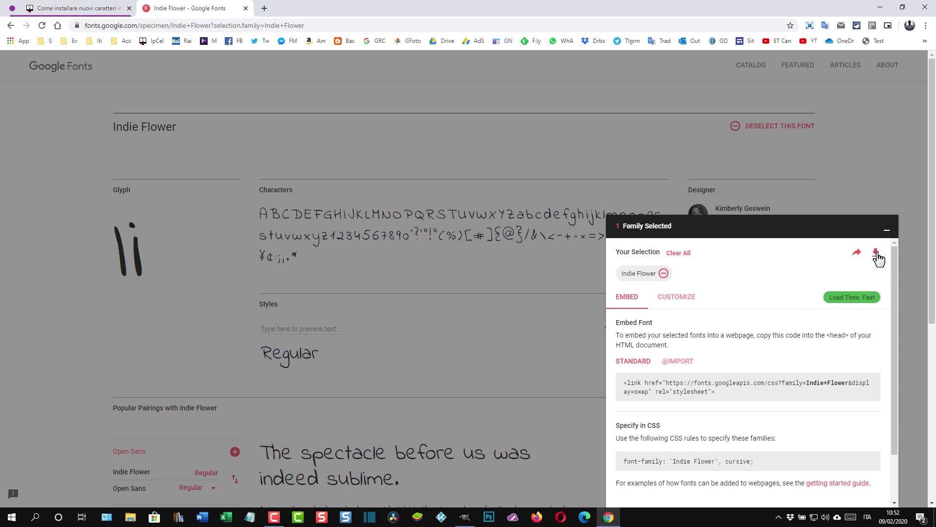
left_click(877, 254)
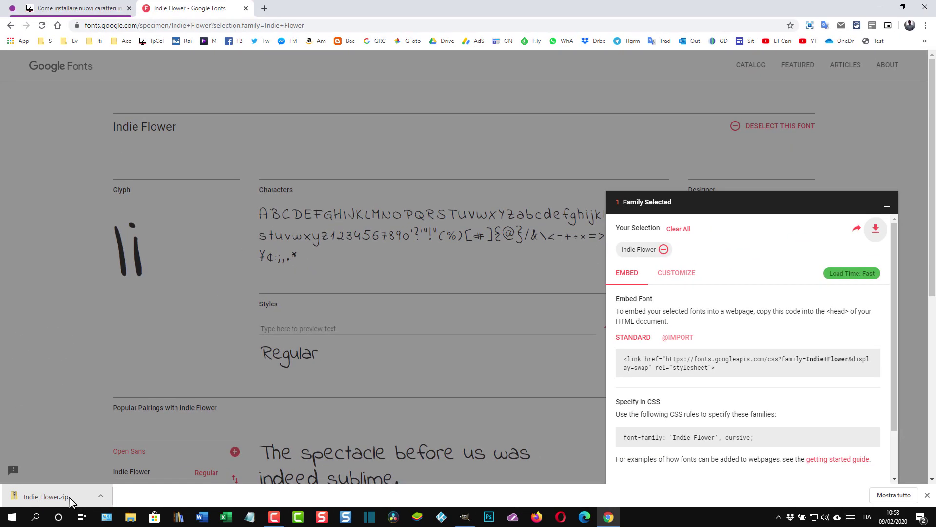
- Extract Indie_Flower.zip in the Download folder into a new Indie_Flower folder
left_click(130, 517)
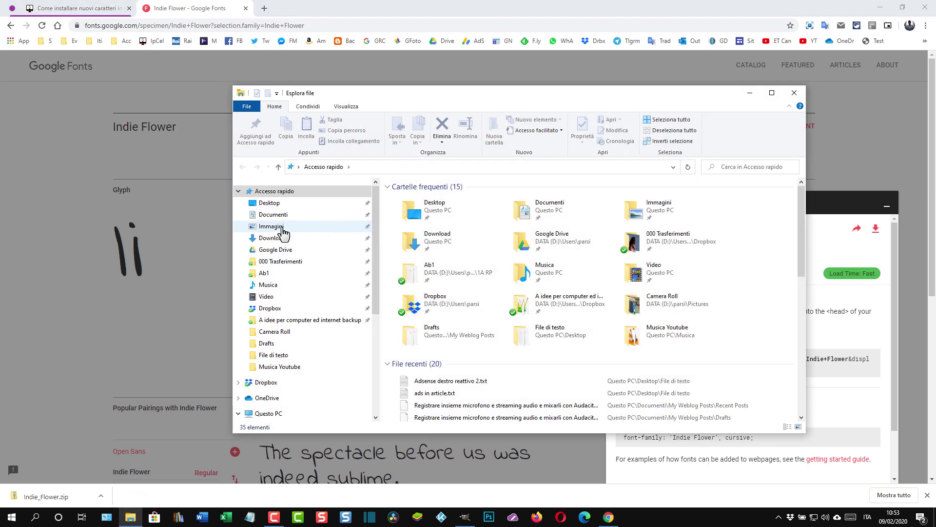
left_click(274, 238)
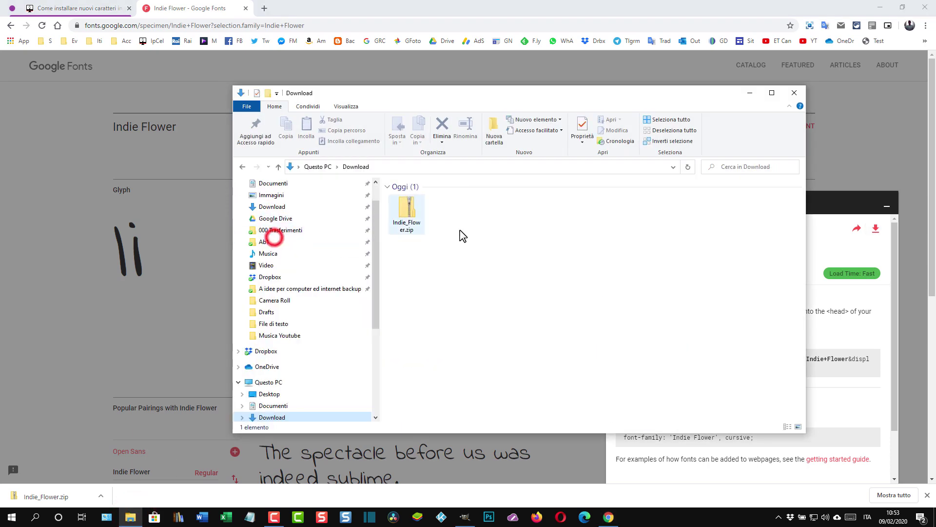
left_click(407, 208)
right_click(405, 206)
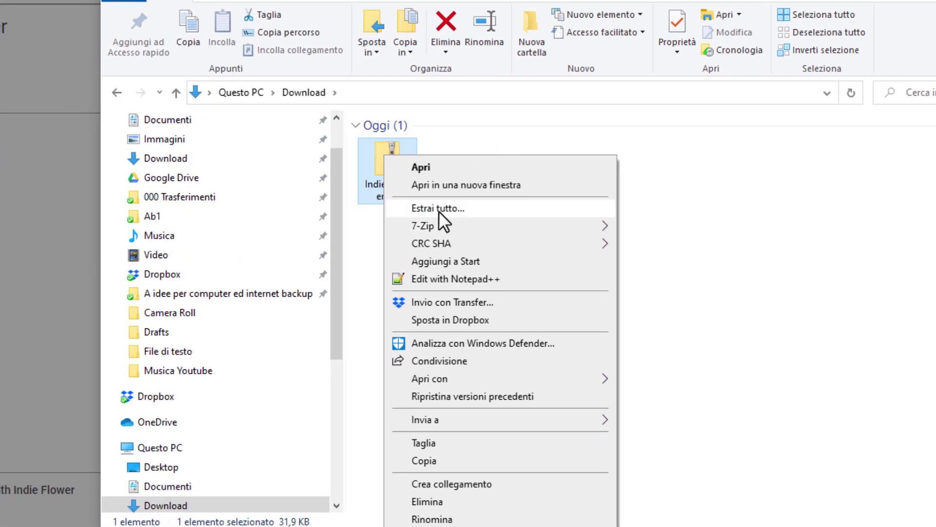
left_click(440, 208)
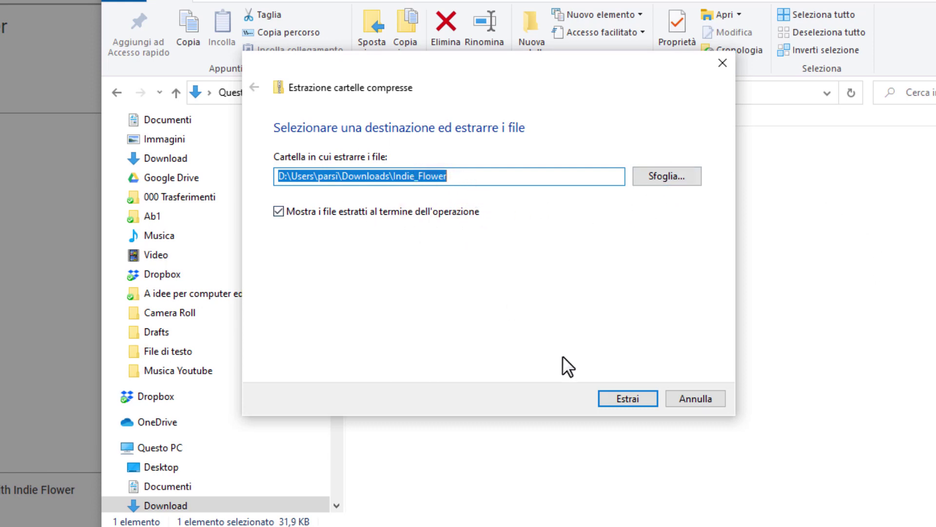
left_click(633, 397)
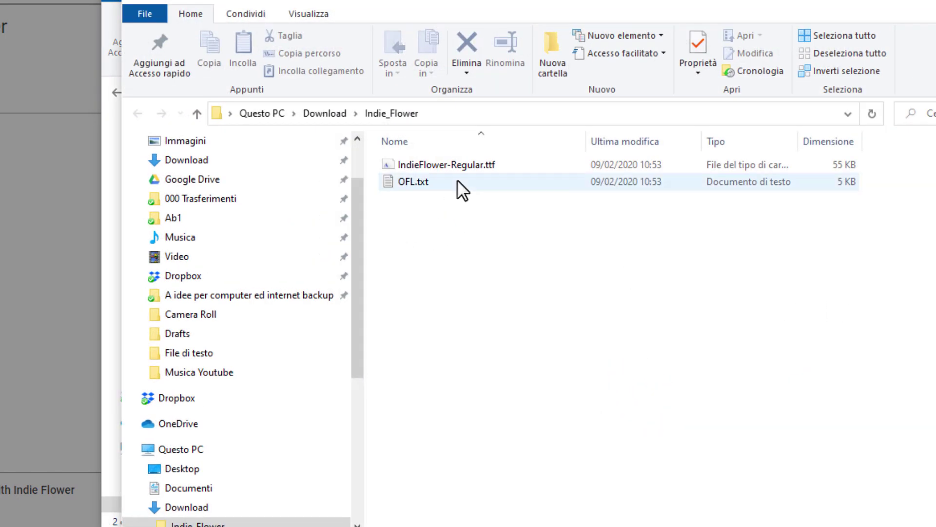
left_click_drag(737, 2, 773, 29)
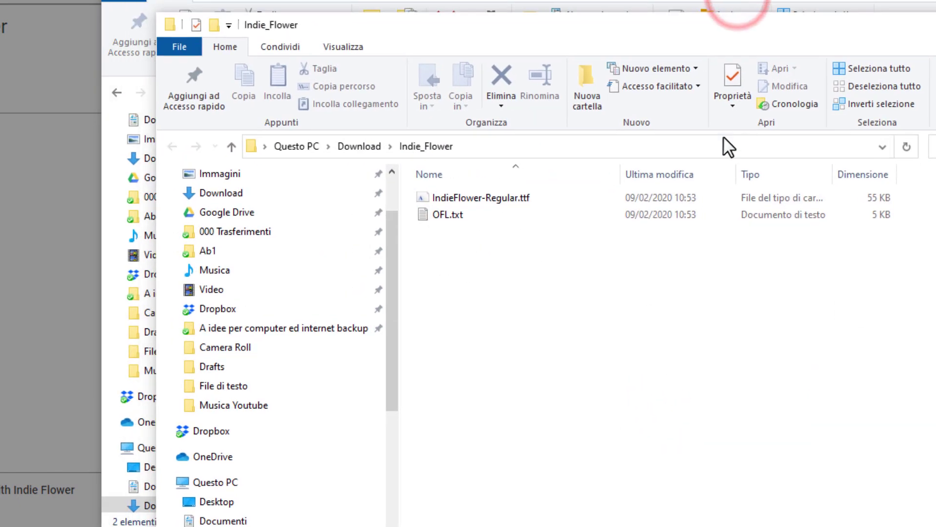
- Read OFL.txt in Notepad, close it and both Explorer windows, and switch to GIMP
double_click(460, 213)
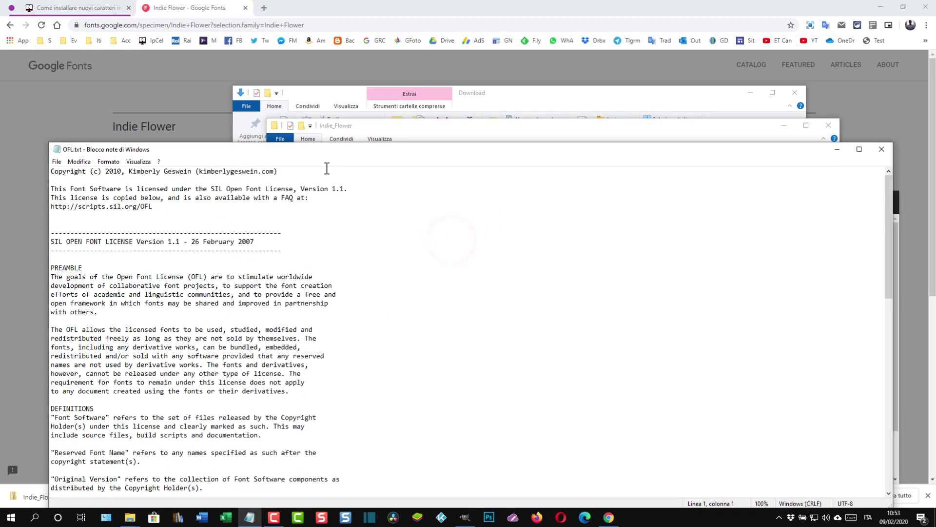
left_click_drag(332, 154, 343, 73)
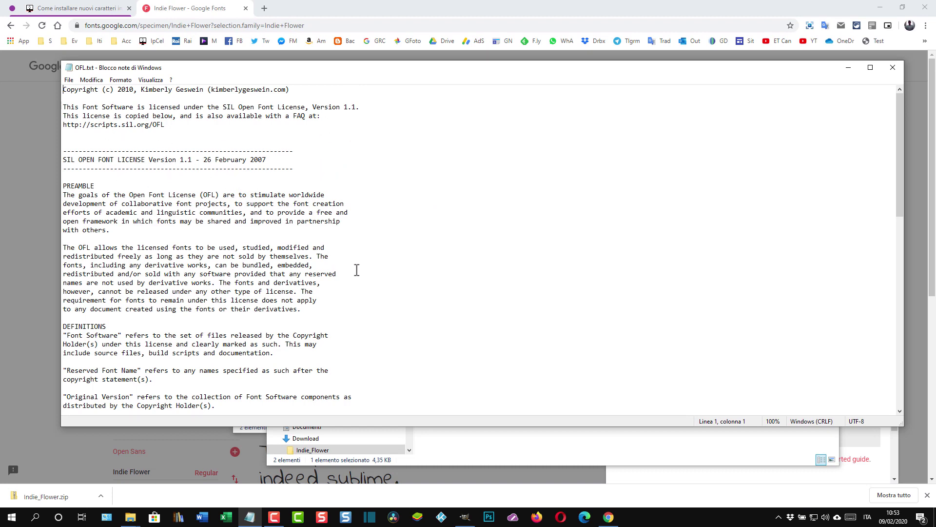
left_click(893, 68)
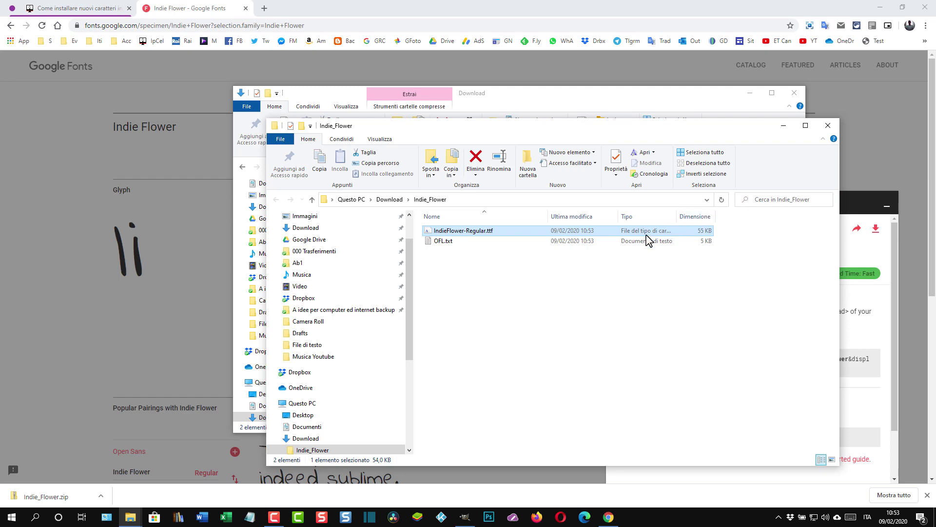
left_click(828, 126)
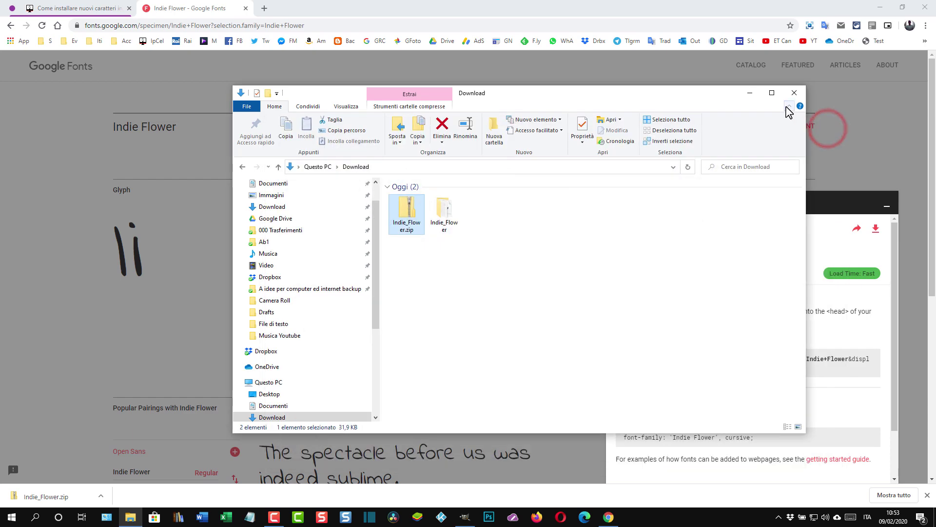
left_click(795, 93)
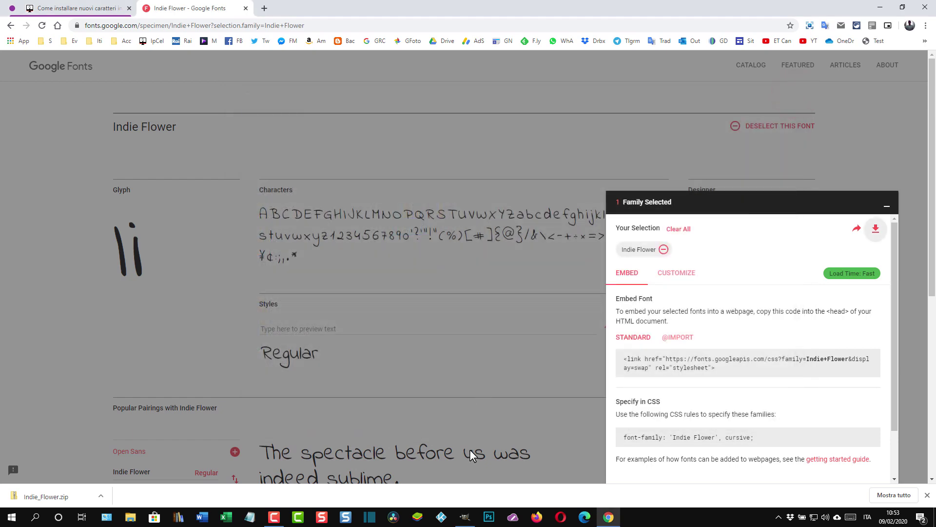
left_click(465, 518)
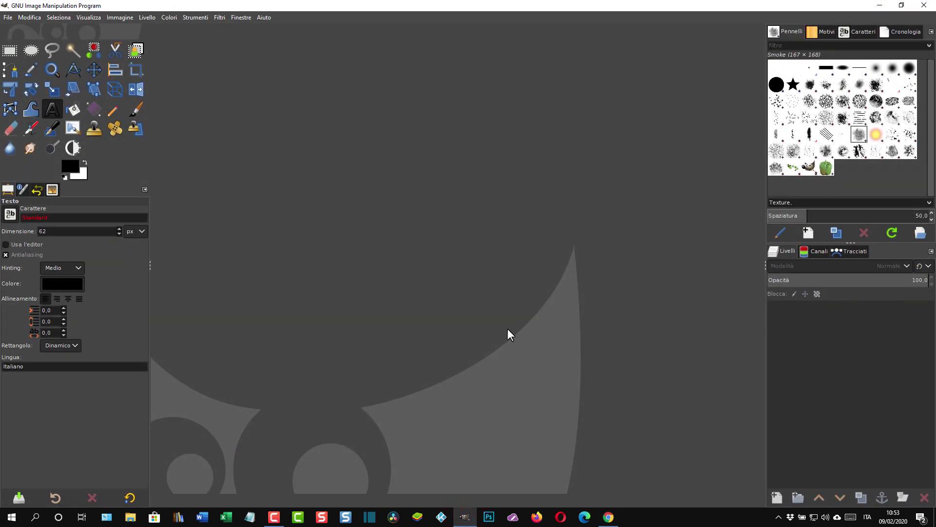
- Open GIMP Preferences at Cartelle > Caratteri and select the Windows Fonts folder entry
left_click(29, 19)
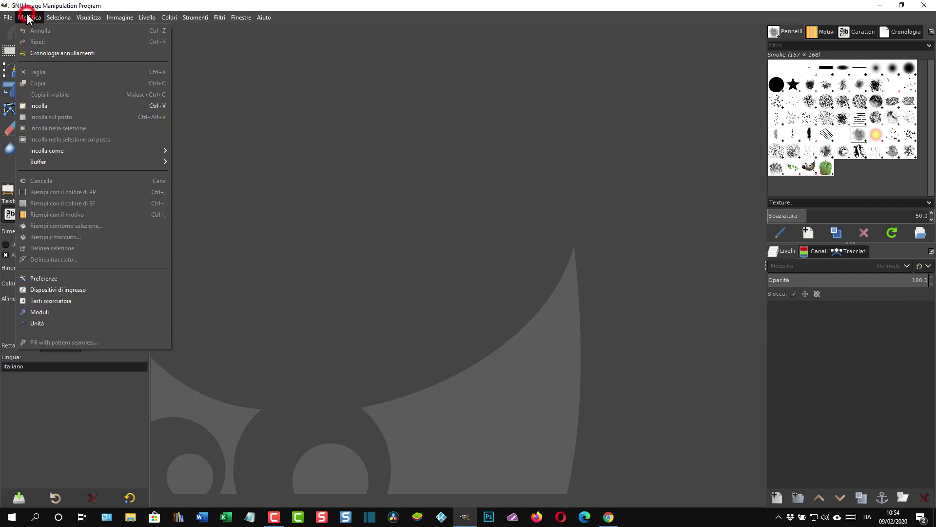
left_click(50, 277)
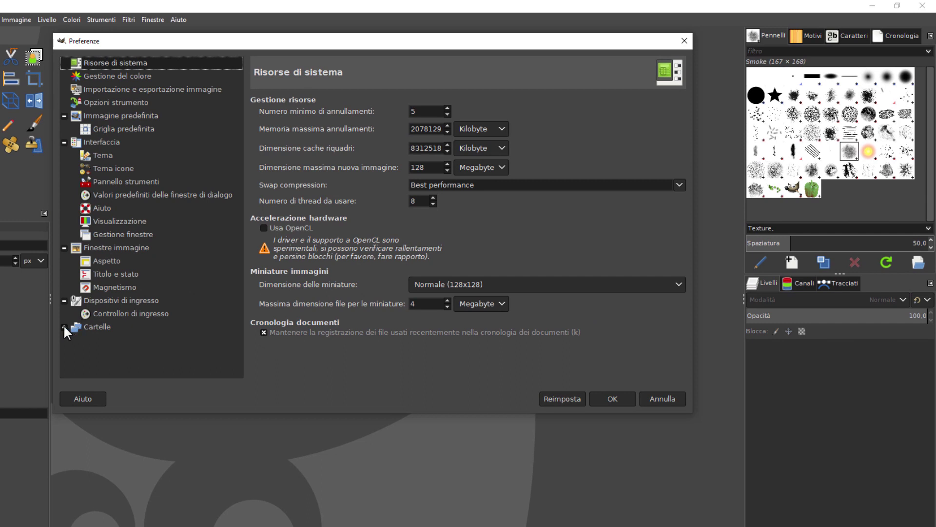
left_click(64, 327)
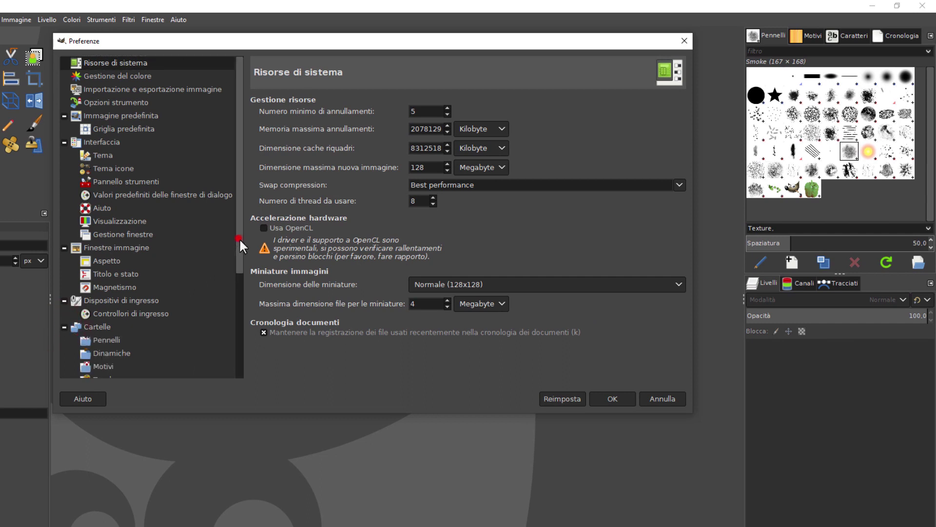
left_click_drag(239, 238, 241, 330)
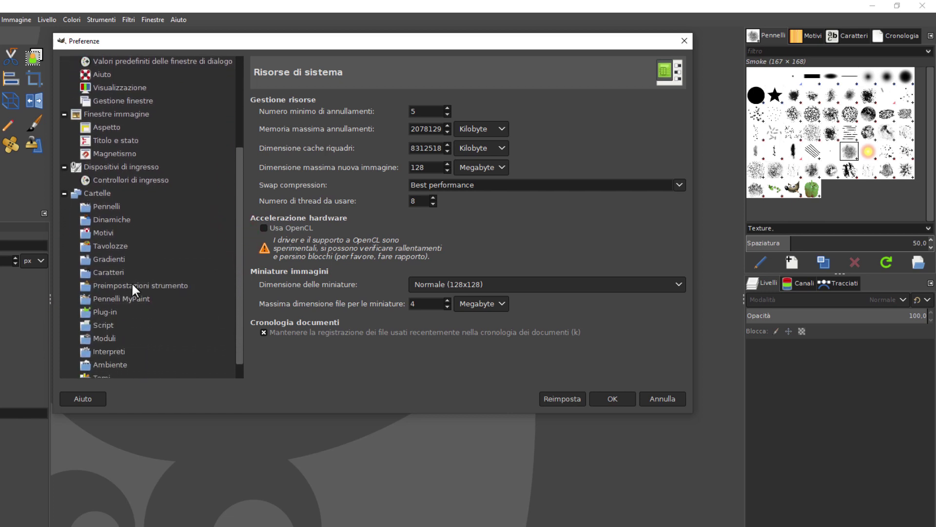
left_click(111, 272)
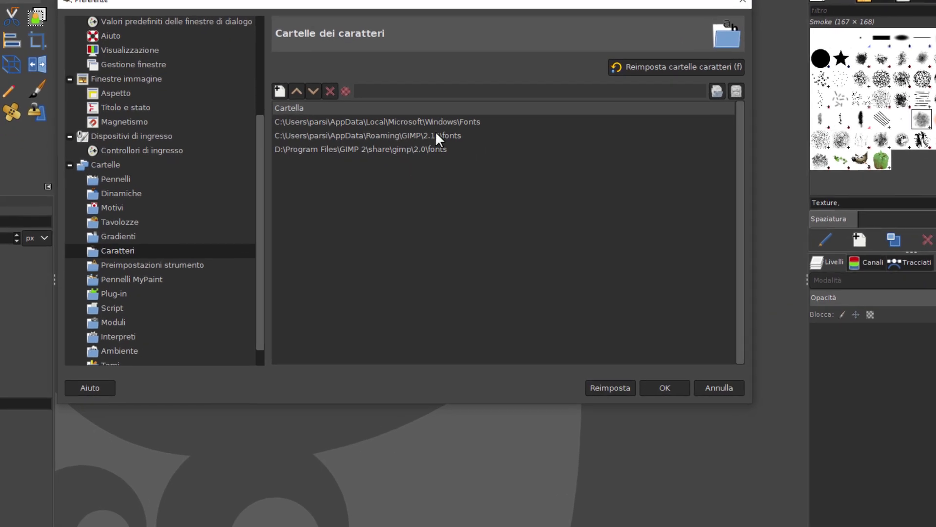
left_click(360, 121)
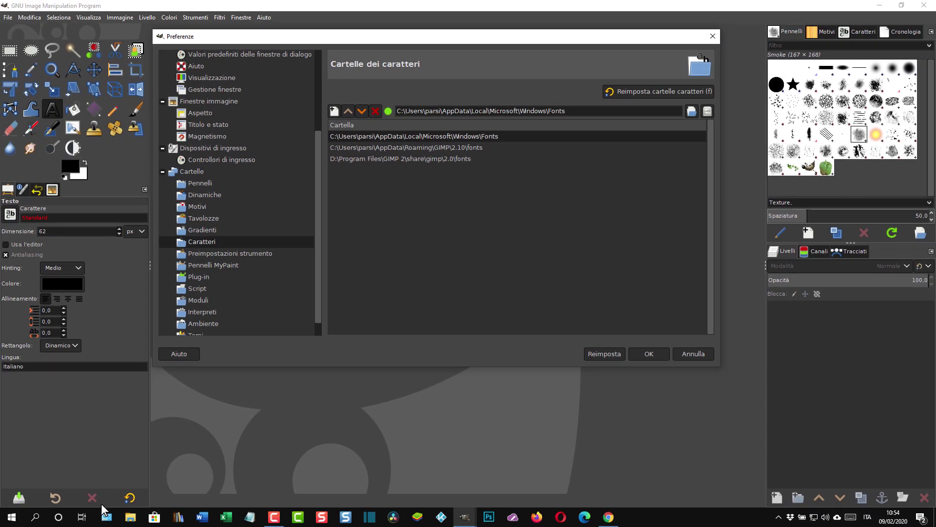
- Open the Control Panel's Fonts page under Appearance and Personalisation
left_click(106, 516)
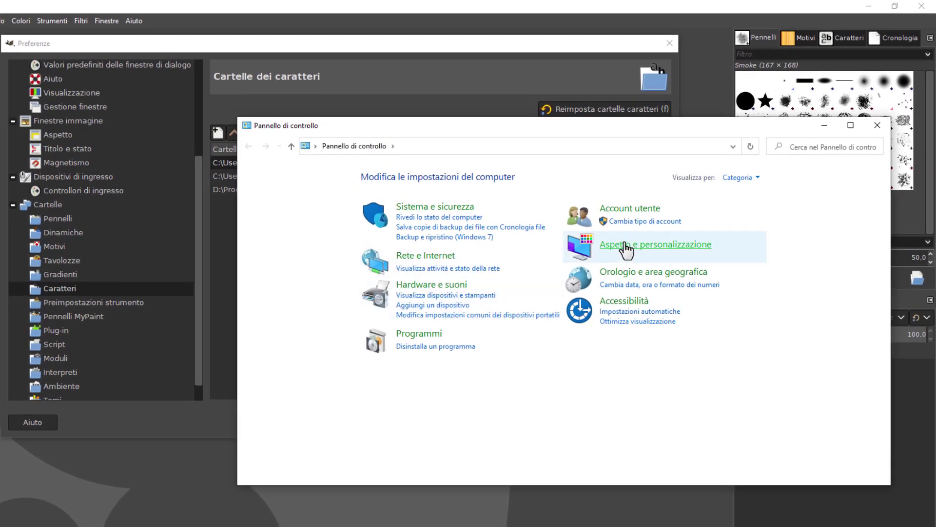
left_click(638, 245)
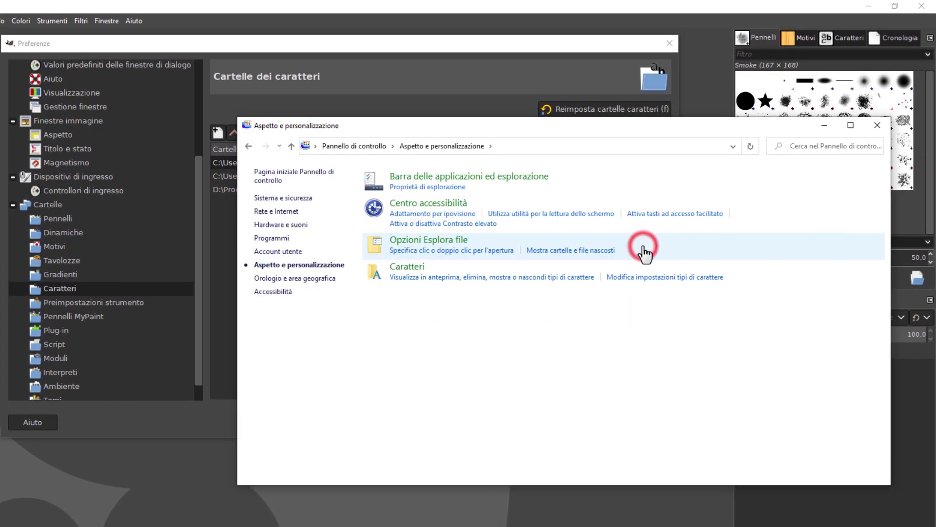
left_click(408, 276)
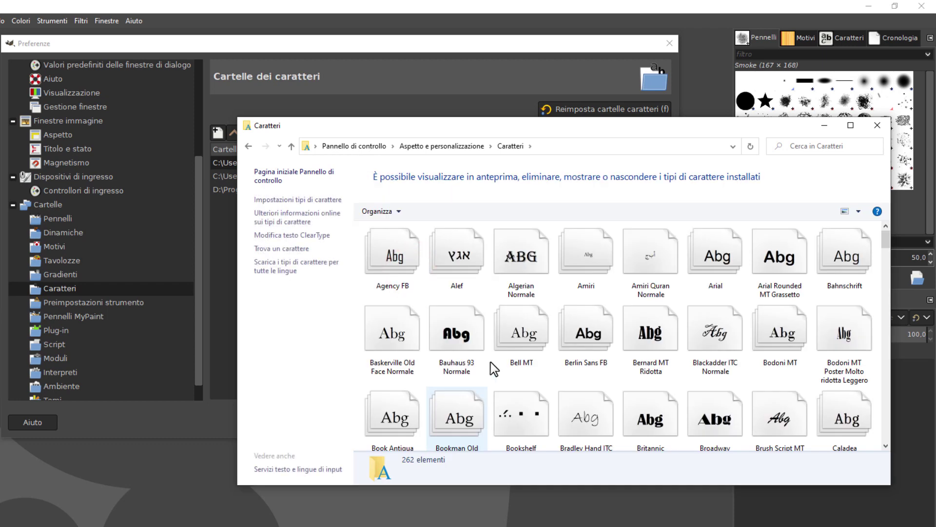
mouse_move(885, 239)
left_mouse_down()
mouse_move(884, 259)
mouse_move(890, 229)
left_mouse_up()
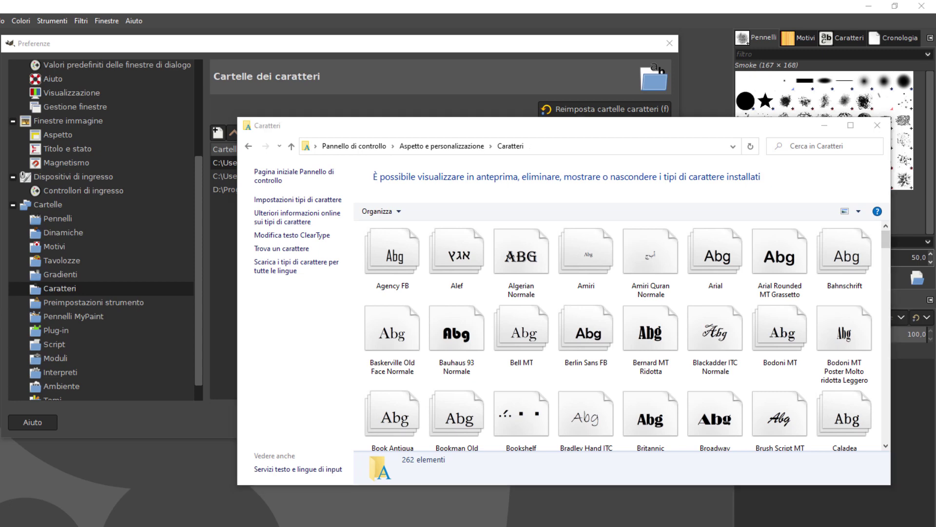
- Install IndieFlower-Regular.ttf from Download\Indie_Flower for all users
key("super+e")
left_click(187, 325)
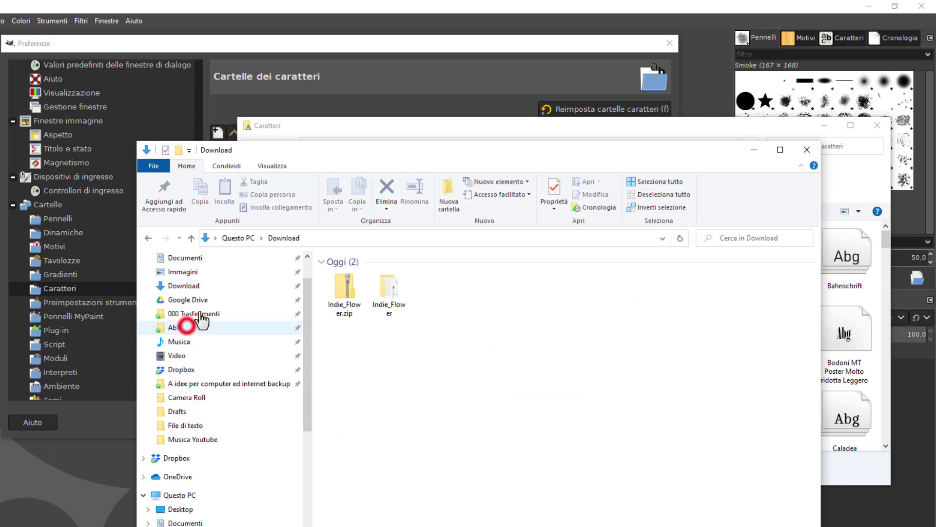
left_click(390, 294)
double_click(391, 293)
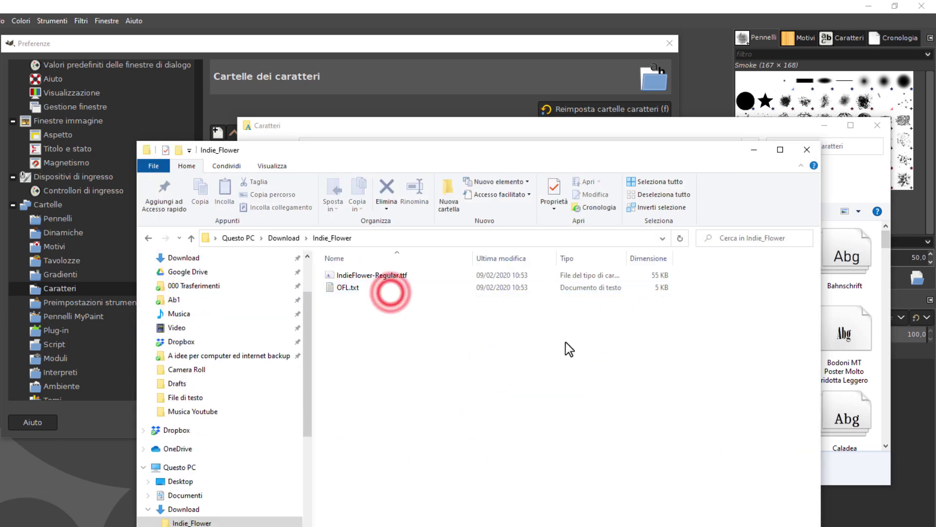
left_click(401, 276)
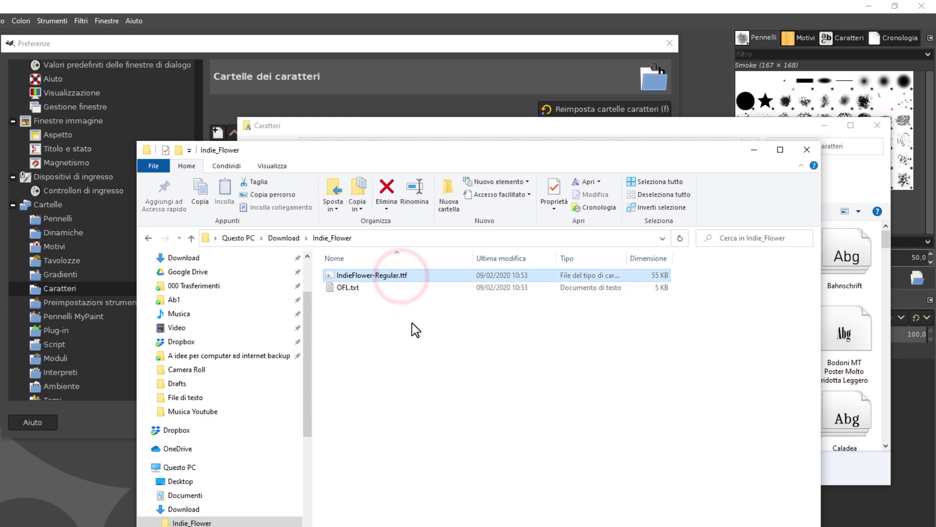
right_click(402, 274)
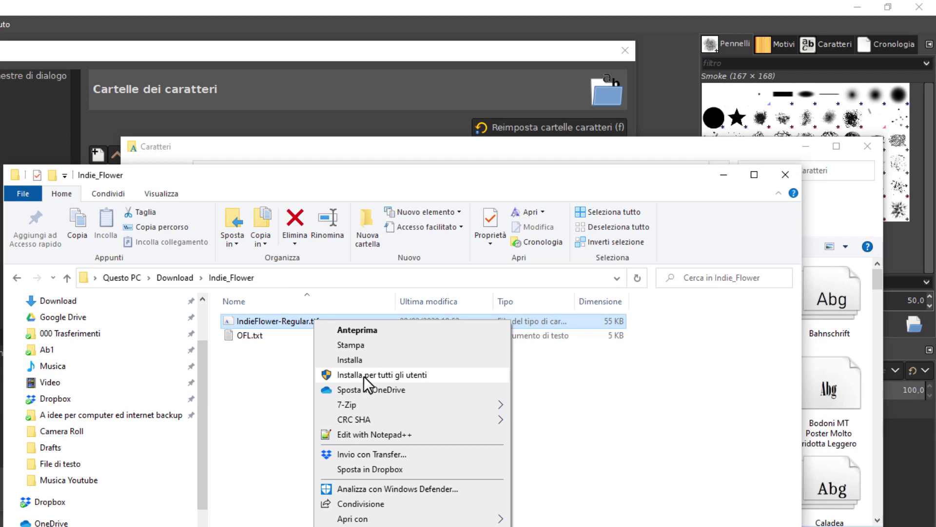
left_click(267, 358)
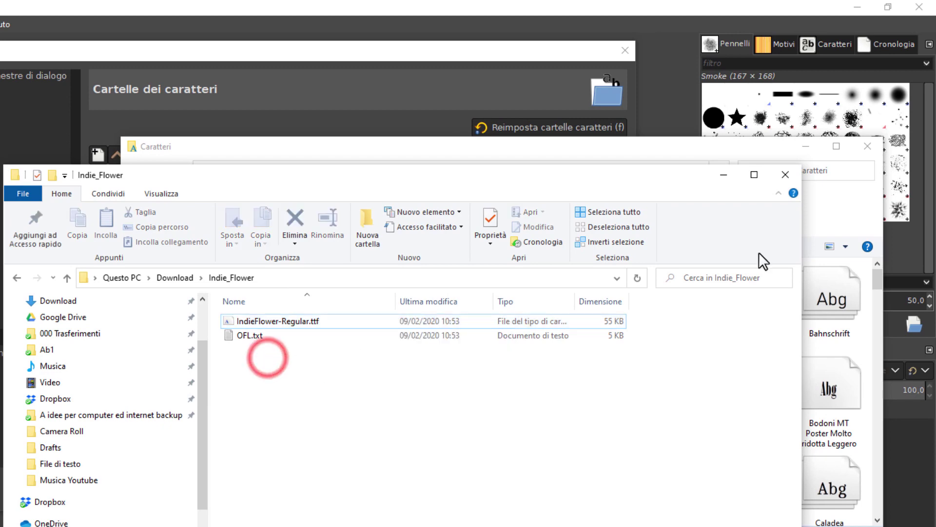
left_click(781, 175)
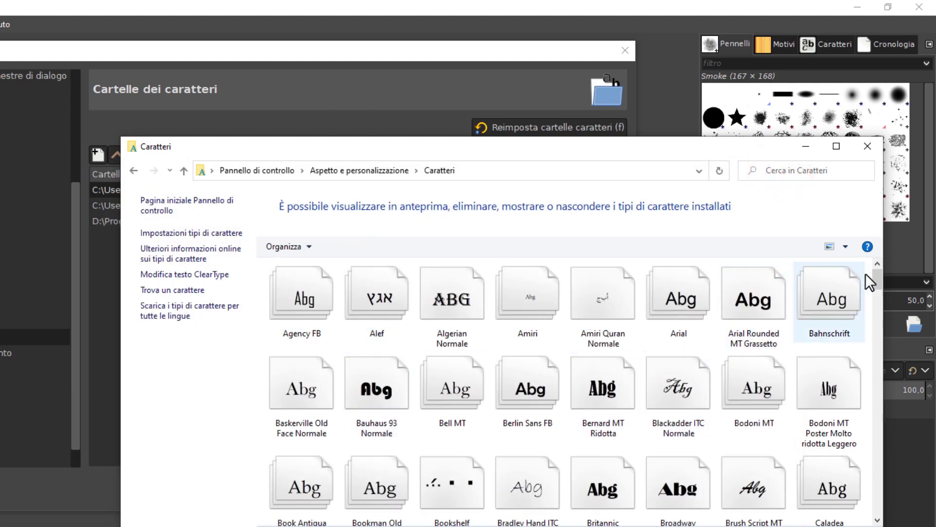
- Close the Windows Fonts window and select the Roaming\GIMP\2.10\fonts folder in GIMP Preferences
mouse_move(878, 274)
left_mouse_down()
mouse_move(882, 364)
mouse_move(880, 273)
left_mouse_up()
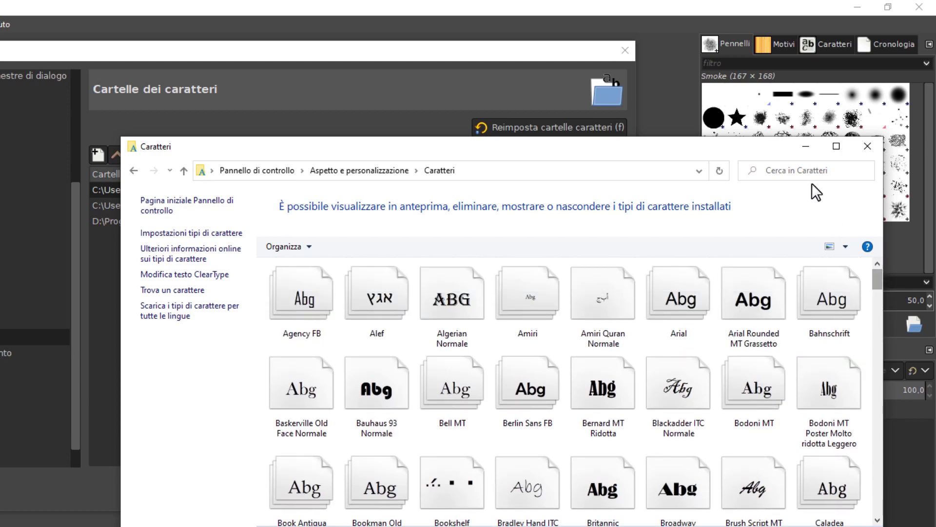
left_click(870, 148)
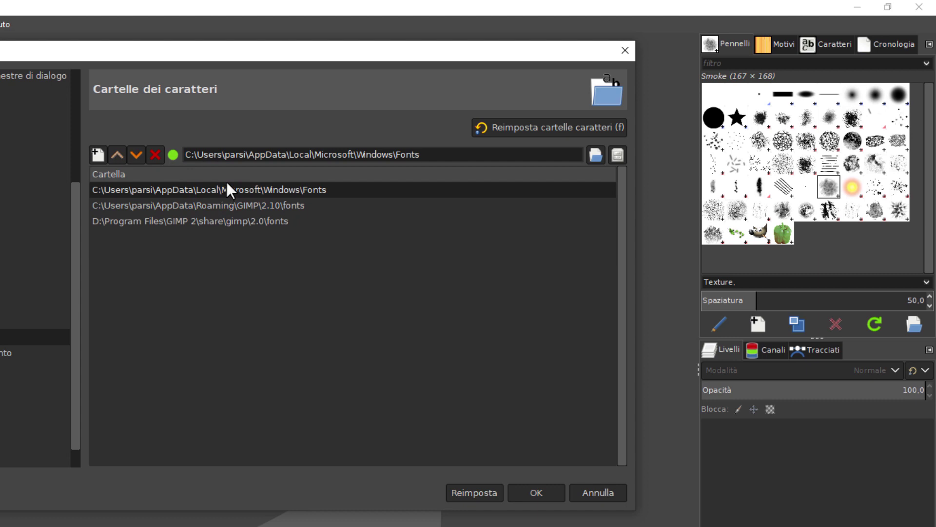
left_click(192, 203)
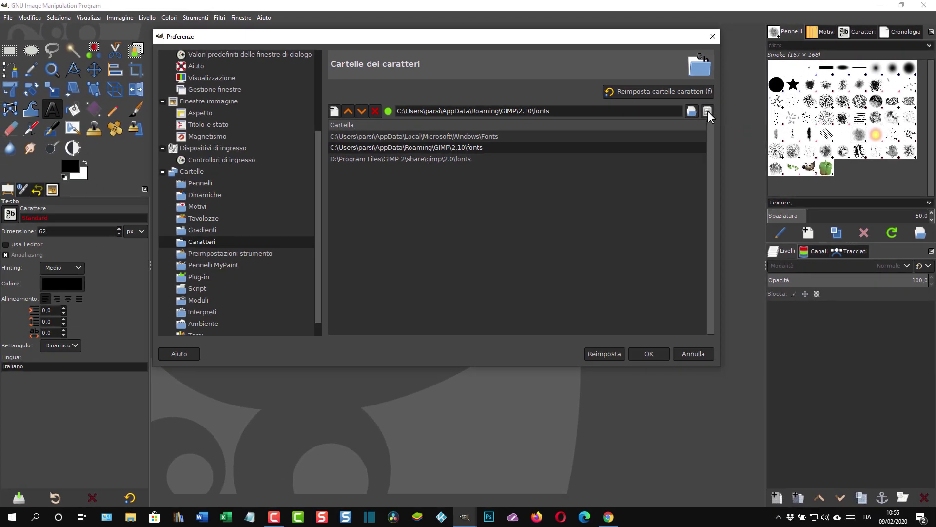
- Open GIMP's empty Roaming\GIMP\2.10\fonts folder in File Explorer
left_click(707, 111)
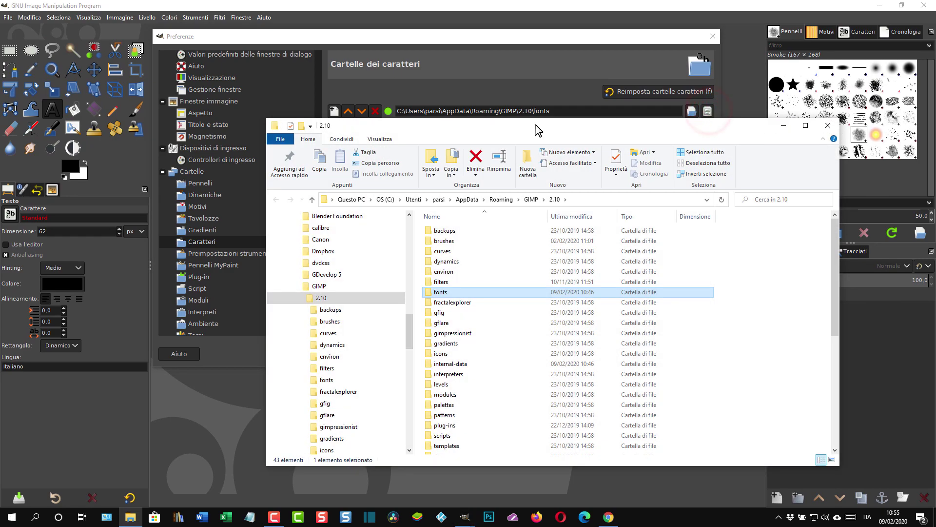
left_click_drag(525, 129, 461, 57)
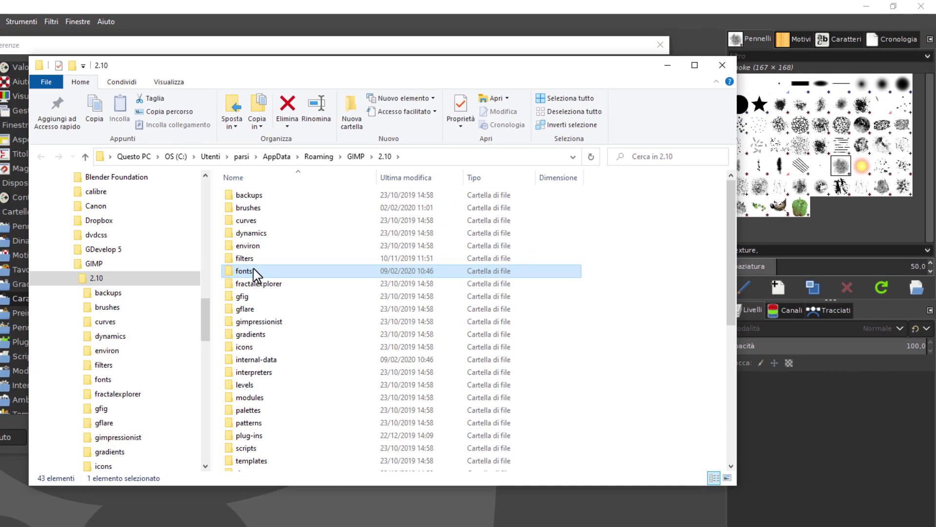
mouse_move(440, 292)
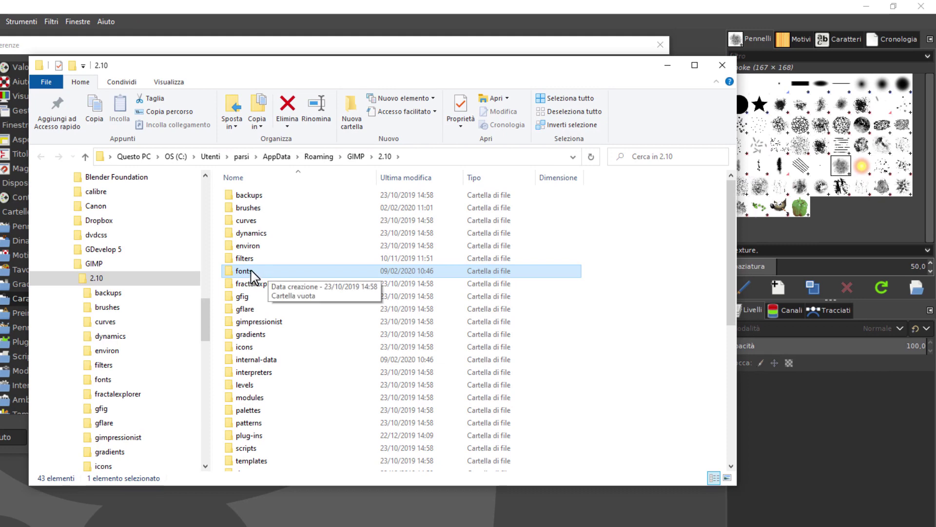
double_click(250, 273)
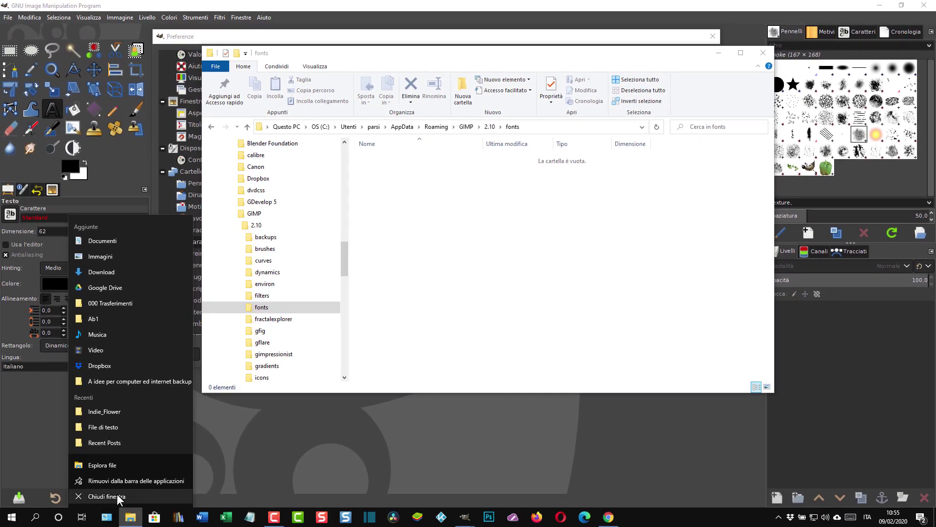
- Drag IndieFlower-Regular.ttf from Download\Indie_Flower into the GIMP fonts folder
left_click(106, 465)
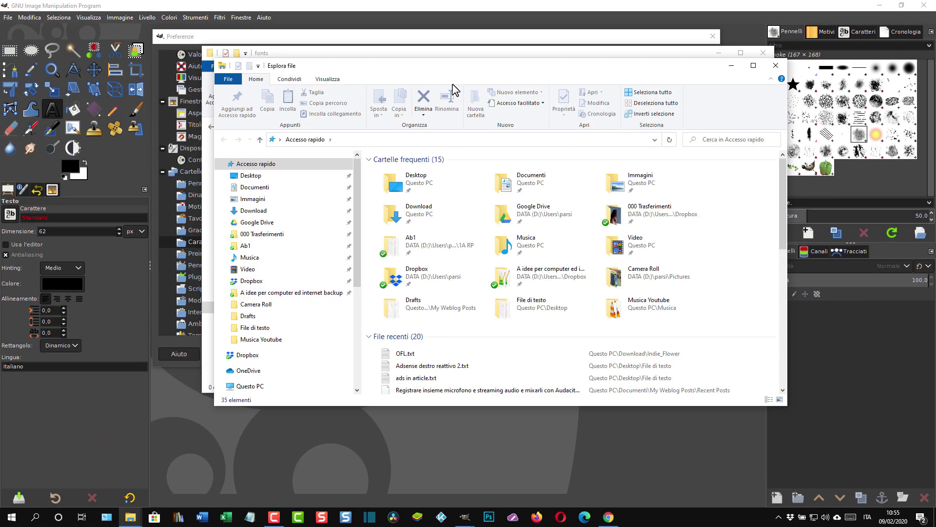
left_click_drag(459, 74, 761, 160)
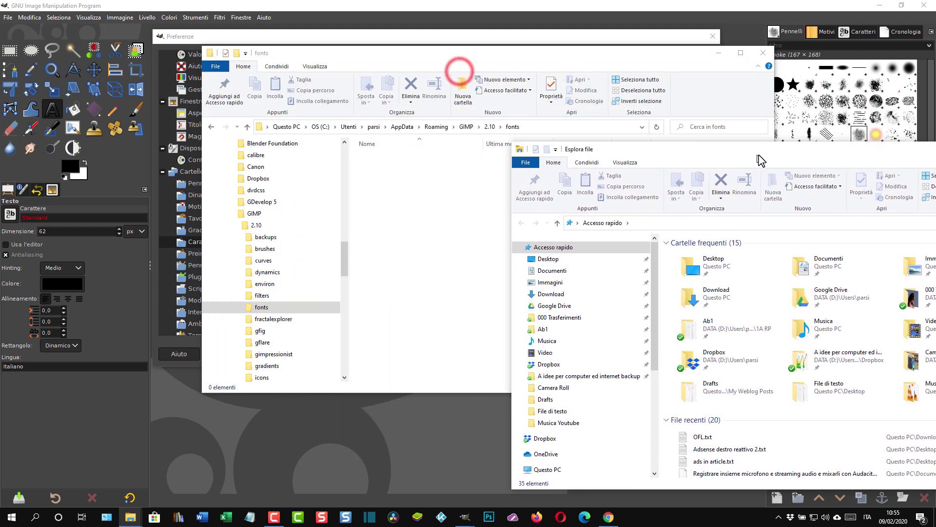
left_click(573, 294)
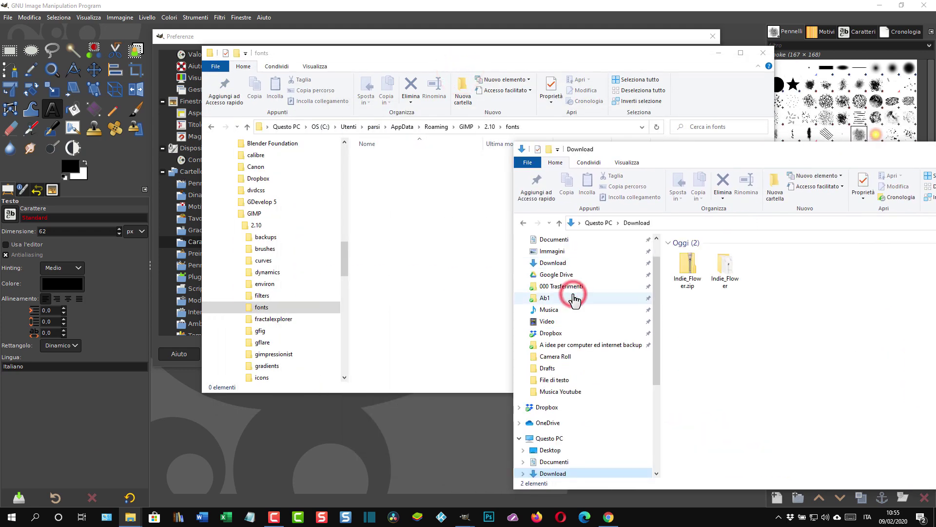
double_click(734, 276)
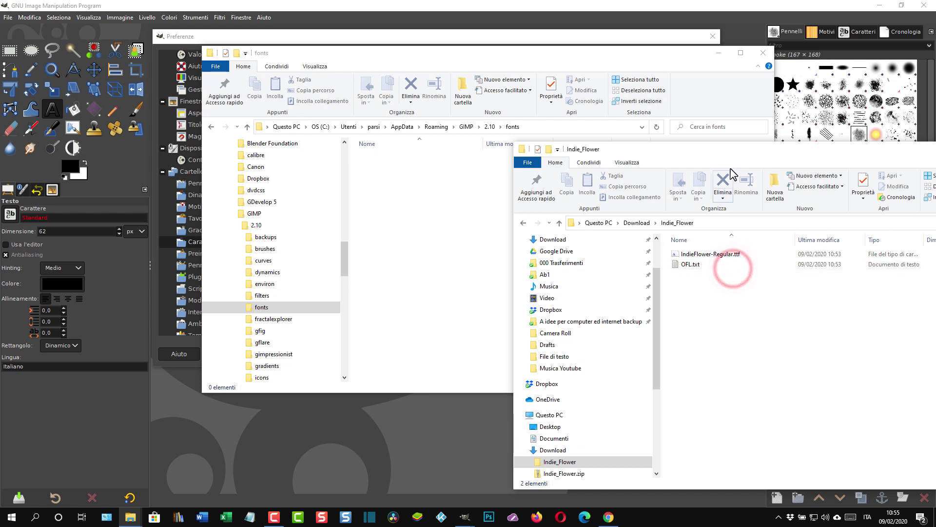
left_click_drag(734, 154, 734, 163)
left_click(714, 263)
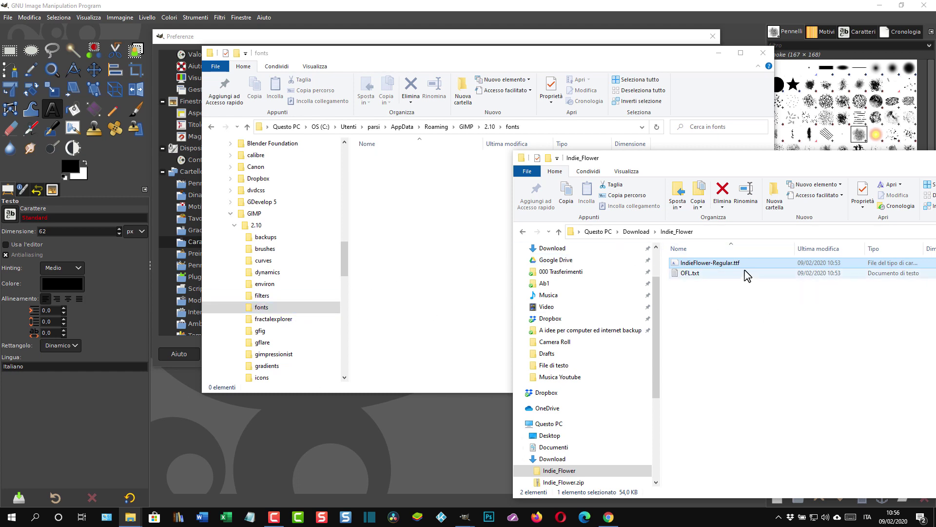
left_click_drag(731, 265, 404, 213)
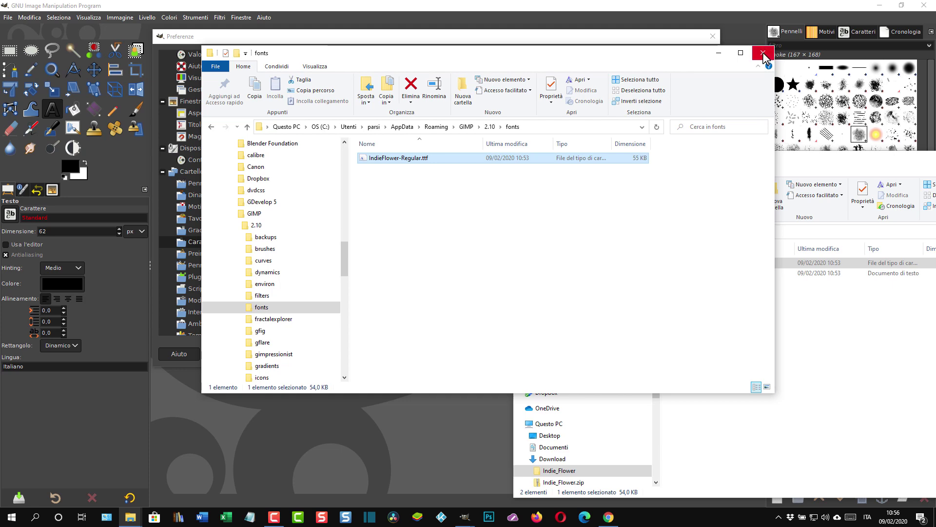
- Close the fonts folder and Indie_Flower Explorer windows
left_click(764, 52)
left_click_drag(810, 157, 532, 112)
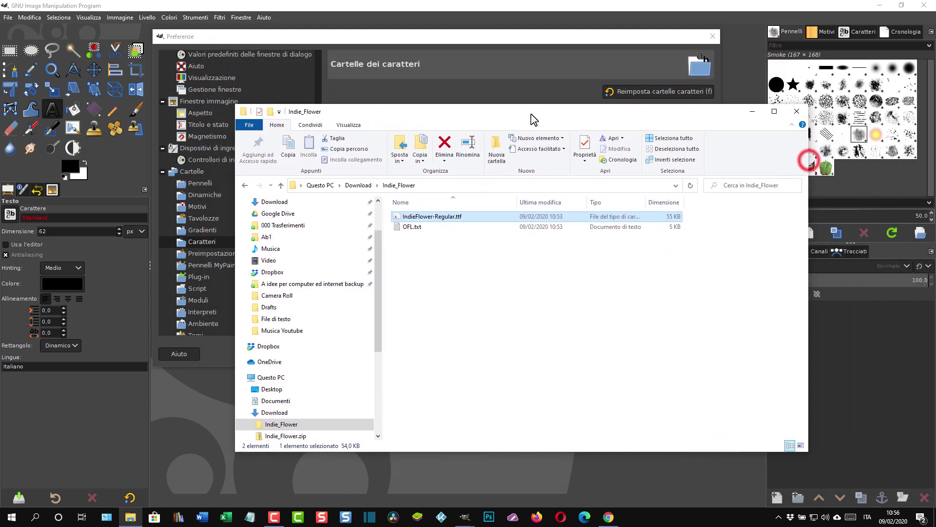
left_click(797, 112)
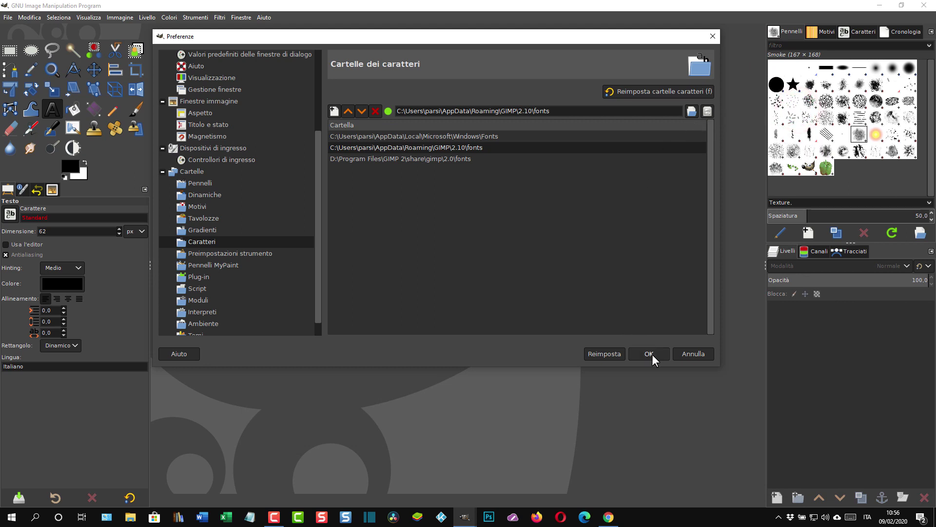
- Close GIMP Preferences with OK and show the Caratteri fonts list in the dock
left_click(697, 358)
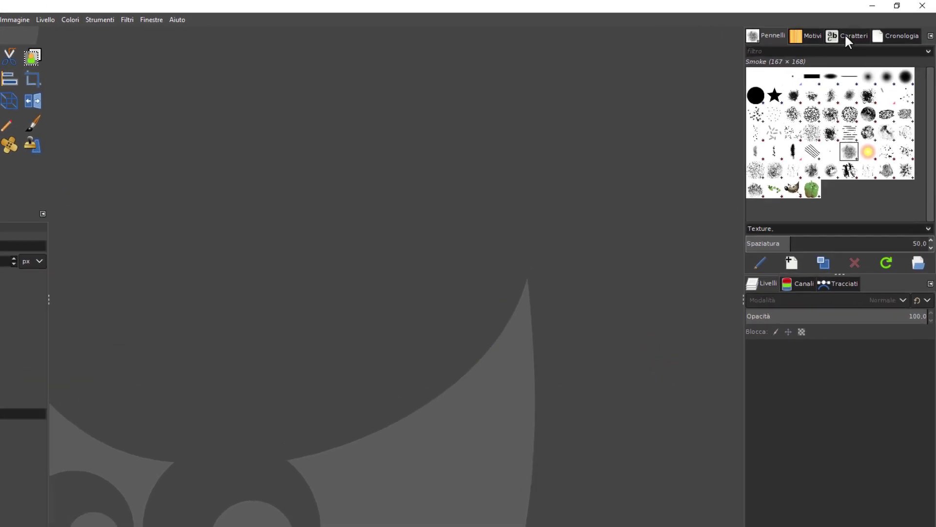
left_click(857, 30)
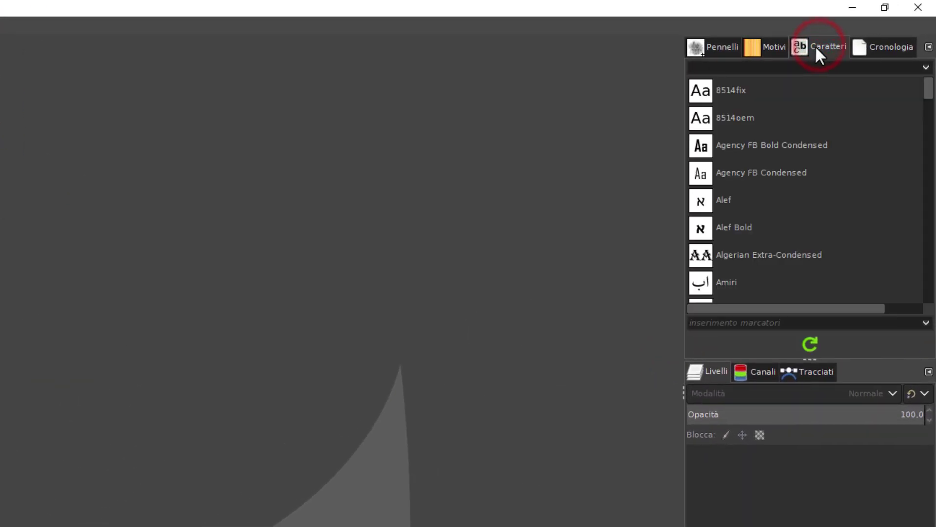
mouse_move(928, 92)
left_mouse_down()
mouse_move(929, 117)
mouse_move(928, 93)
left_mouse_up()
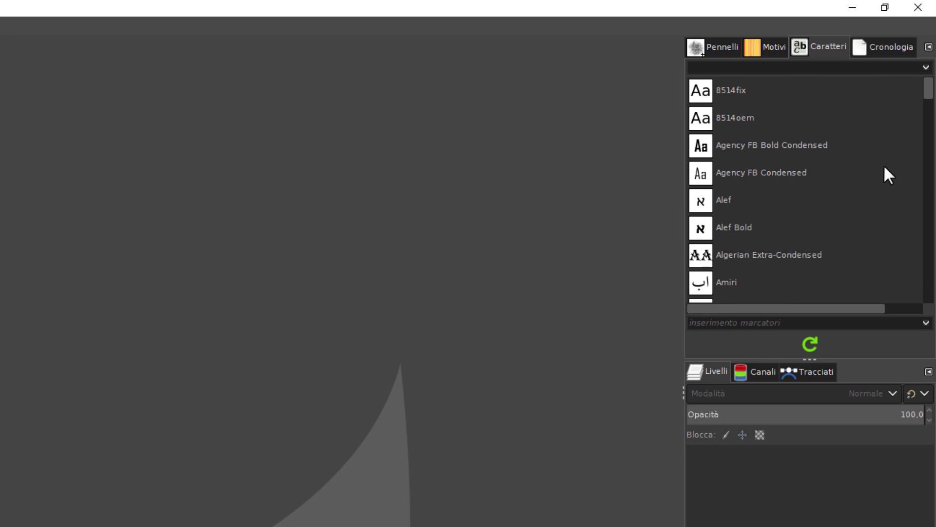
- Refresh GIMP's installed fonts and scroll the list down to Indie Flower
left_click(808, 343)
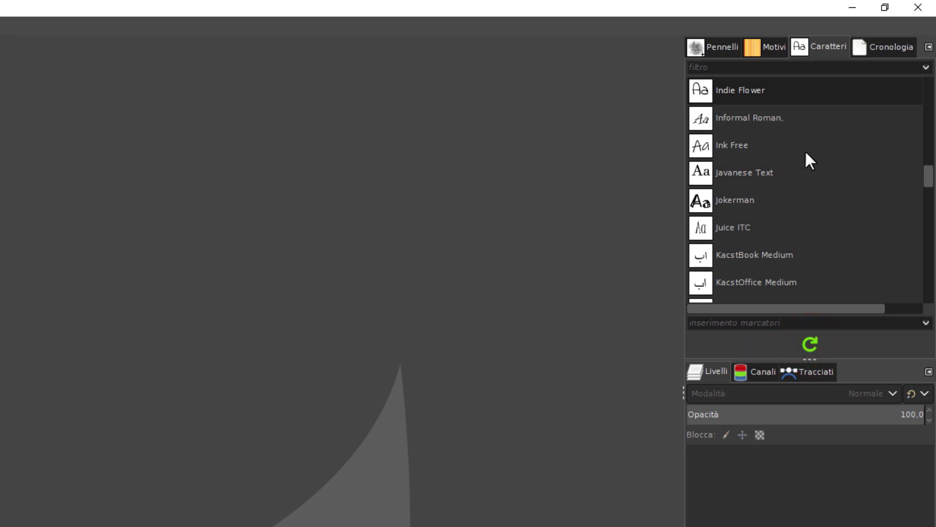
left_click_drag(929, 176, 929, 171)
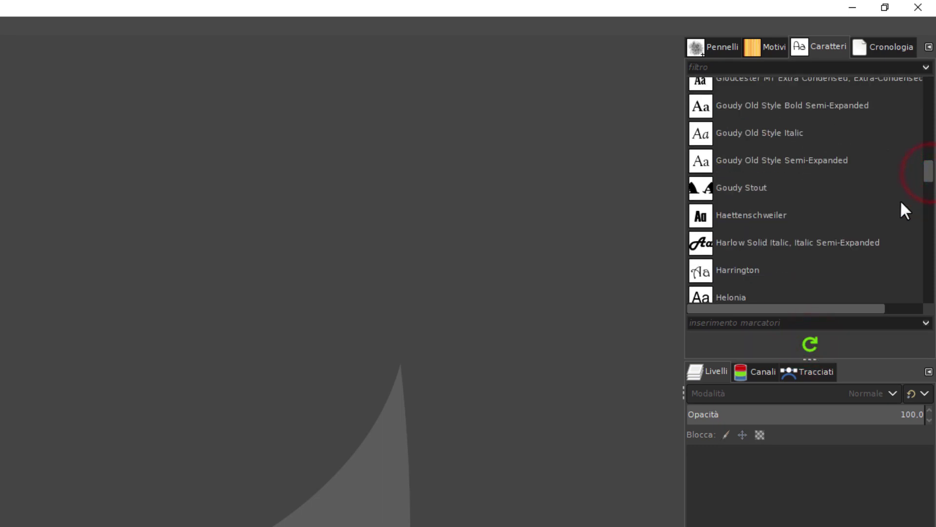
scroll(901, 201, "down", 1)
scroll(900, 200, "down", 2)
scroll(899, 199, "down", 3)
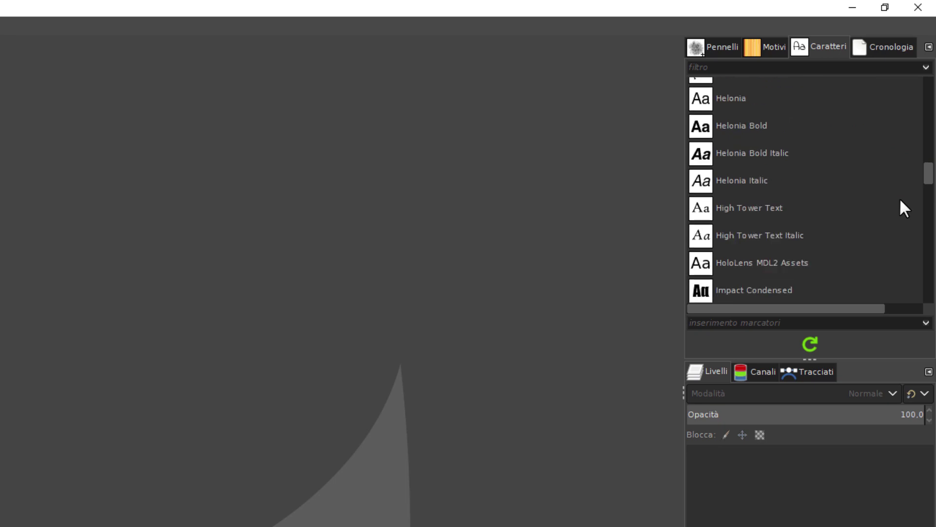
scroll(899, 197, "down", 2)
scroll(899, 198, "down", 1)
scroll(899, 195, "down", 1)
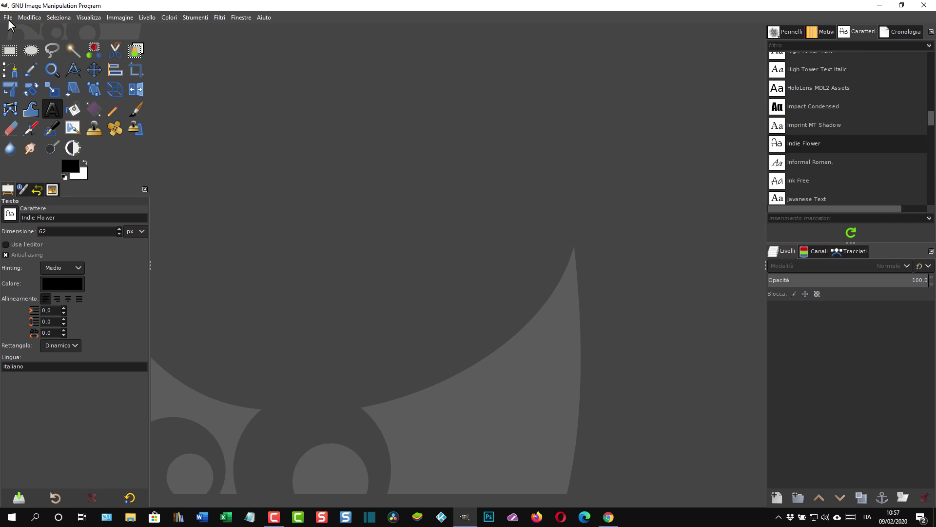
- Create a new white 1920×1080 px image via File > Nuova
left_click(9, 18)
left_click(14, 30)
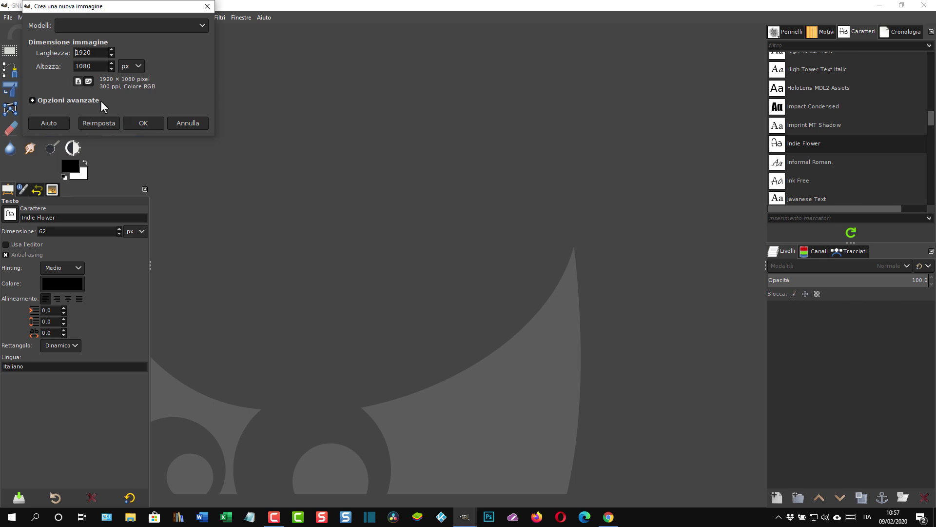
left_click(143, 123)
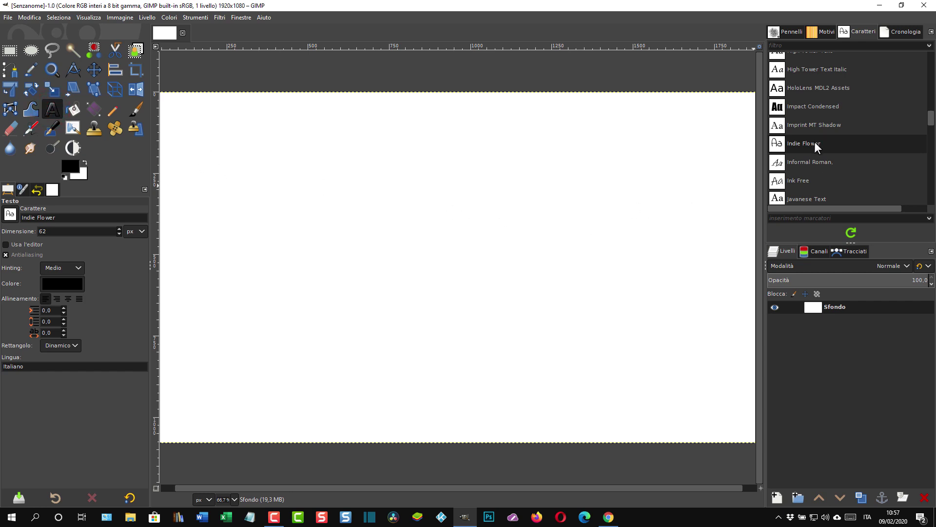
- Write 'Testo scritto con il carattere Indie Flower' on one line, then select it
mouse_move(200, 139)
left_mouse_down()
mouse_move(442, 235)
mouse_move(491, 240)
left_mouse_up()
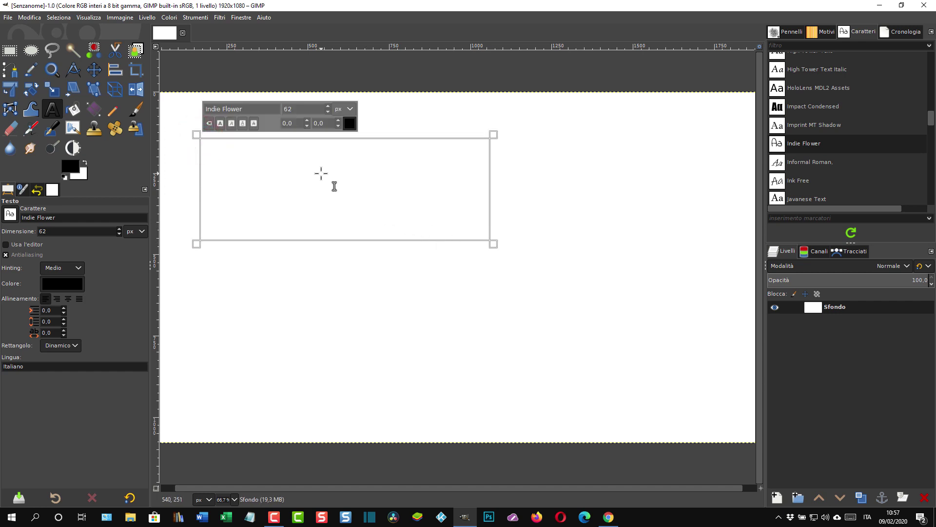
left_click(320, 173)
type("Testo")
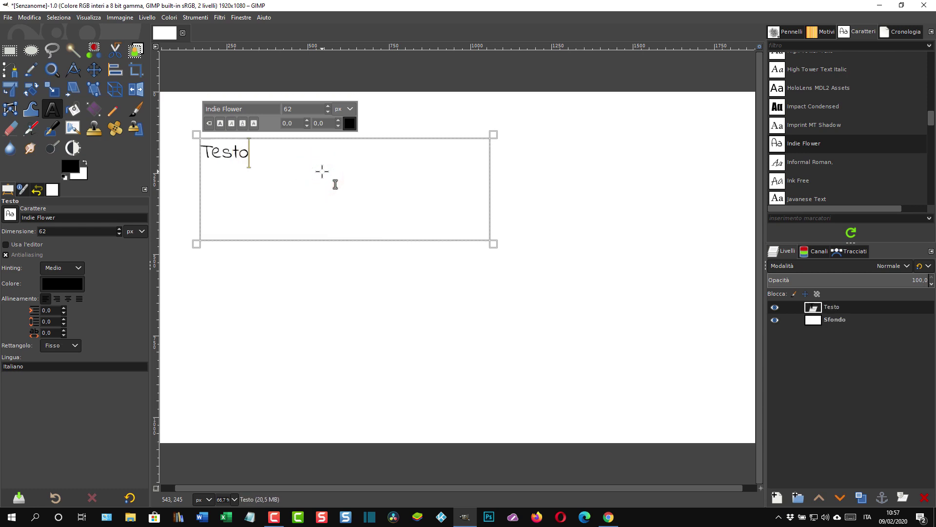
type(" scritto")
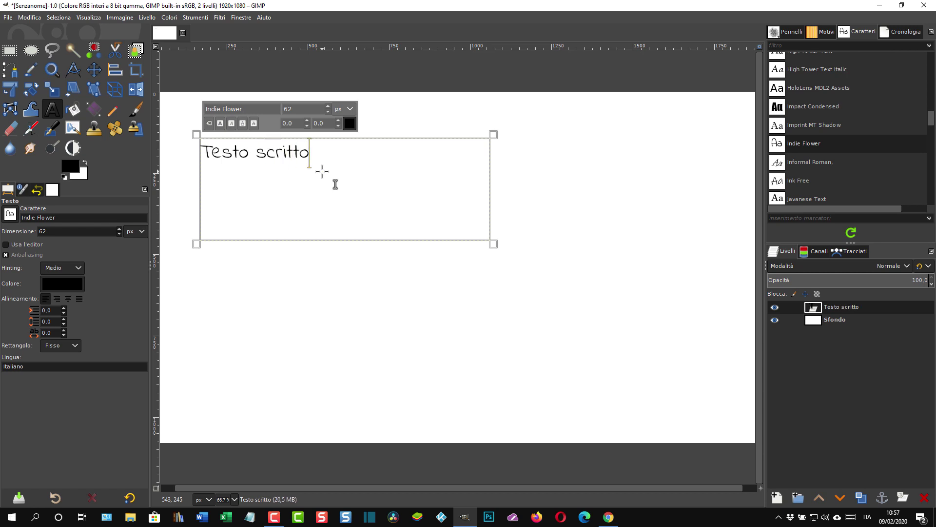
type(" con il ")
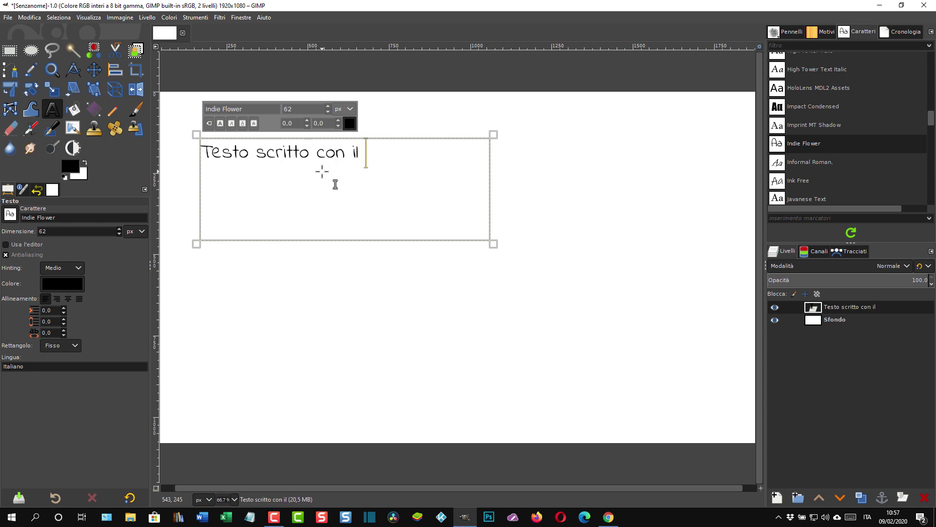
type("carat")
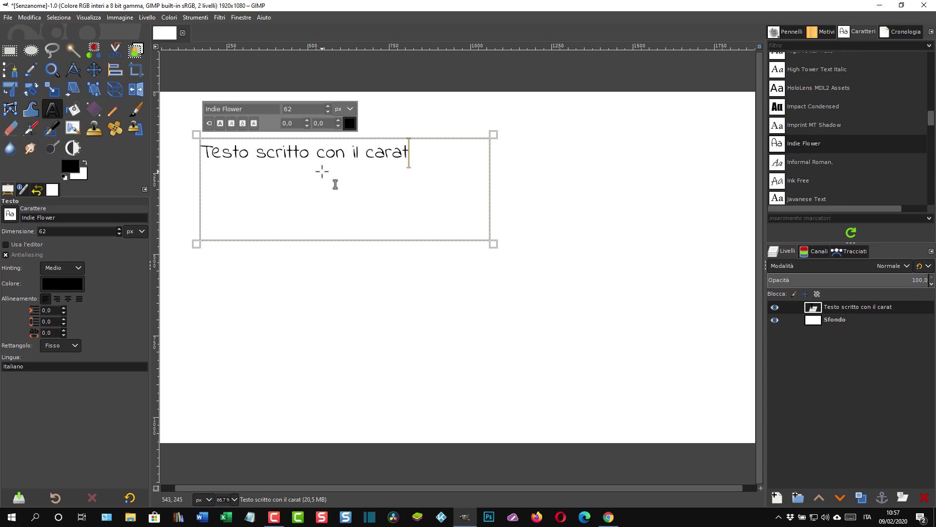
type("tere ")
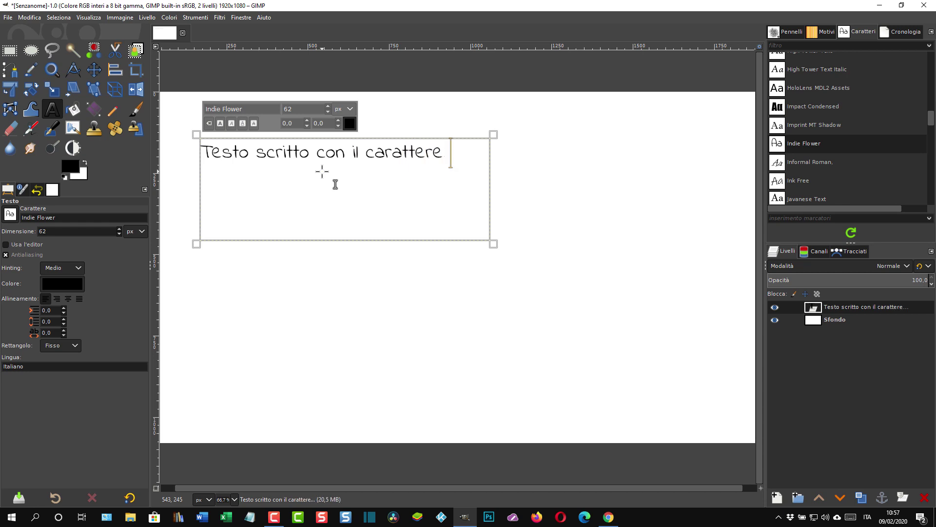
type("Indie Fl")
type("ow")
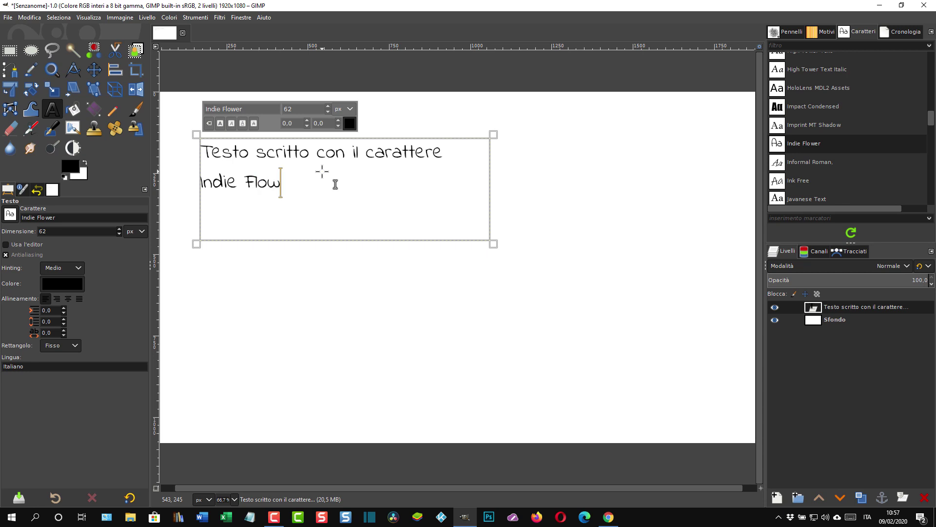
type("er")
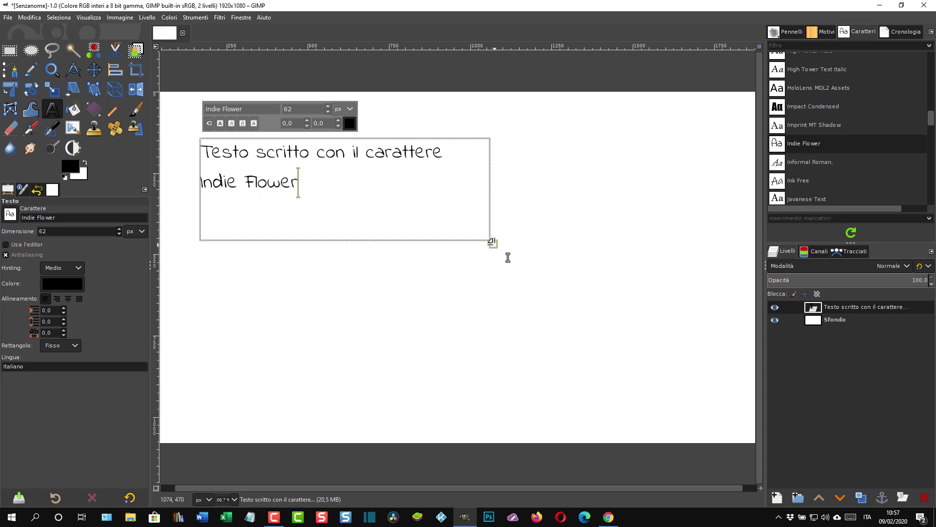
left_click_drag(493, 243, 613, 246)
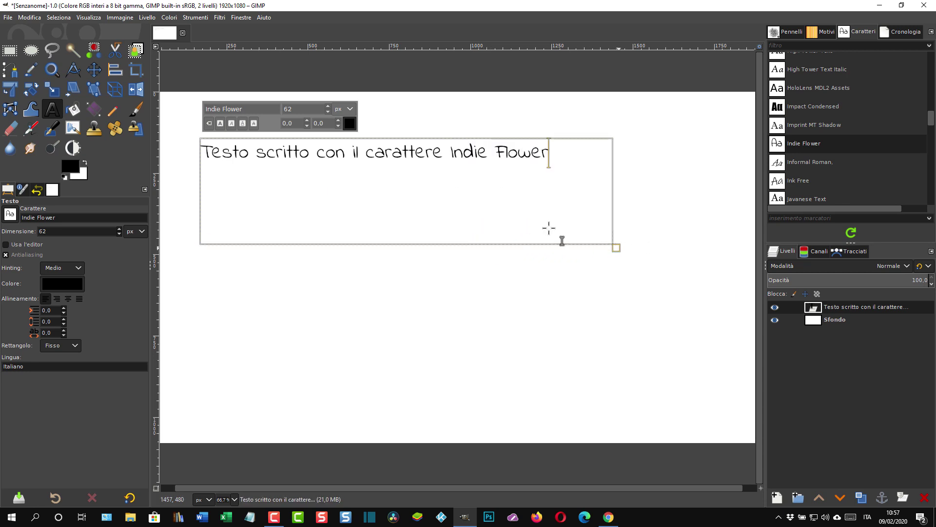
mouse_move(203, 146)
left_mouse_down()
mouse_move(324, 173)
mouse_move(537, 184)
left_mouse_up()
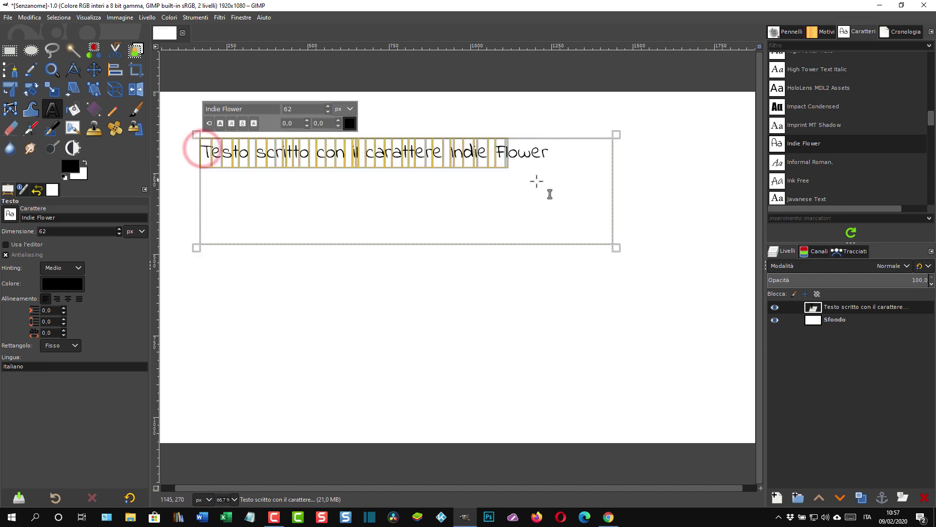
- Make the caption bold, commit the text layer, and bring up Windows Control Panel
left_click(220, 123)
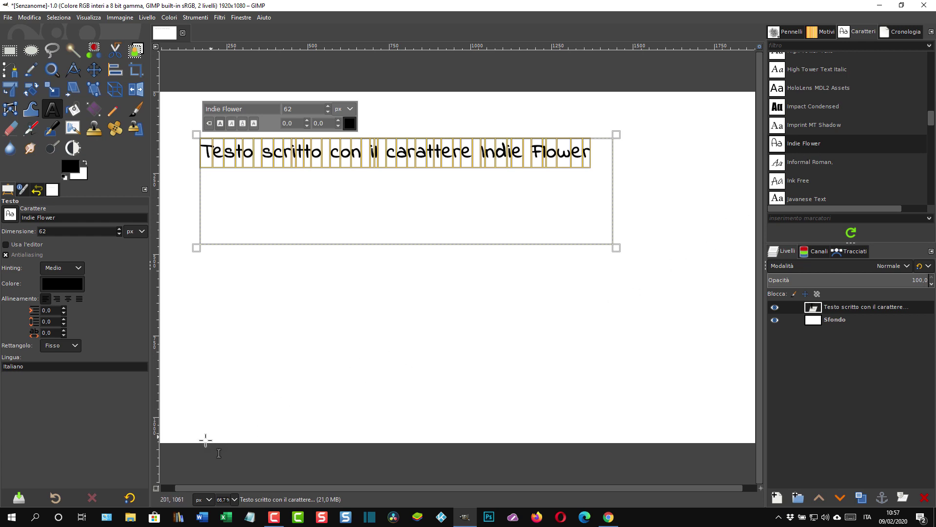
left_click(243, 388)
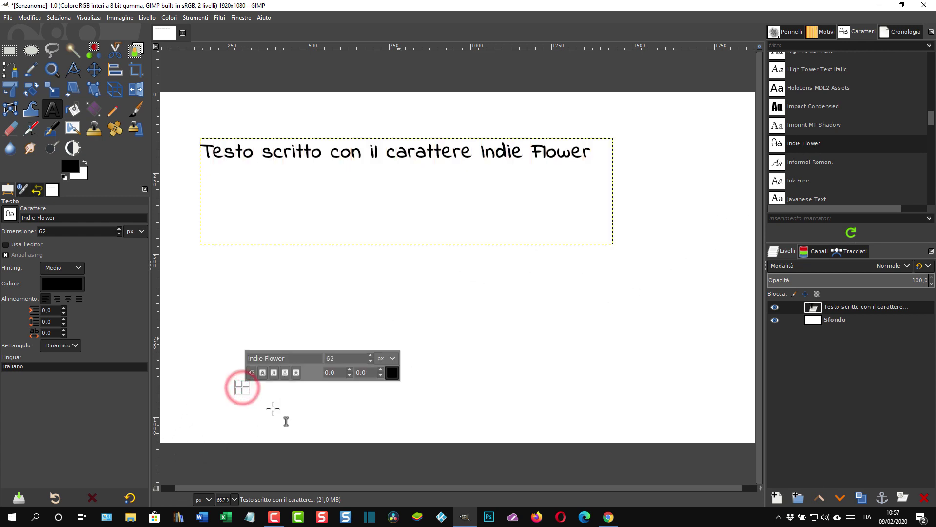
left_click(106, 517)
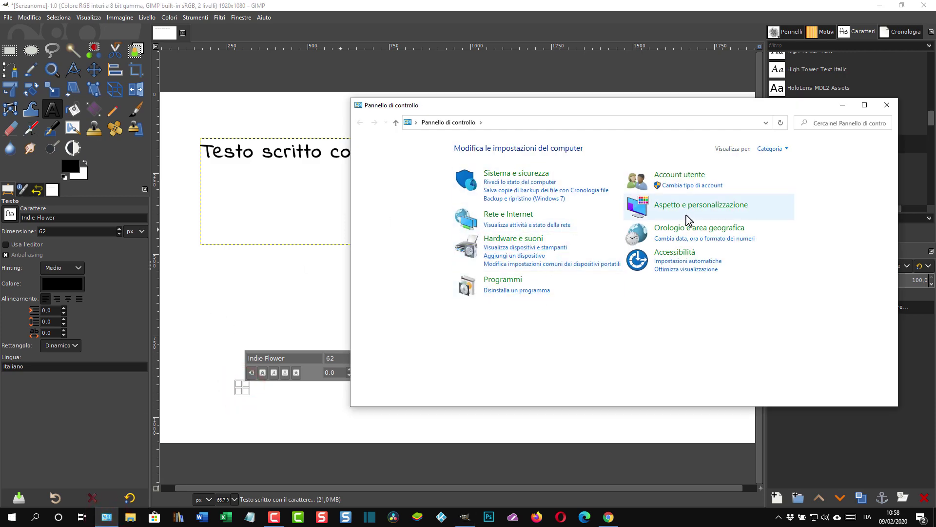
- Open Aspetto e personalizzazione > Caratteri, scroll the 262 fonts, and close the window
left_click(708, 207)
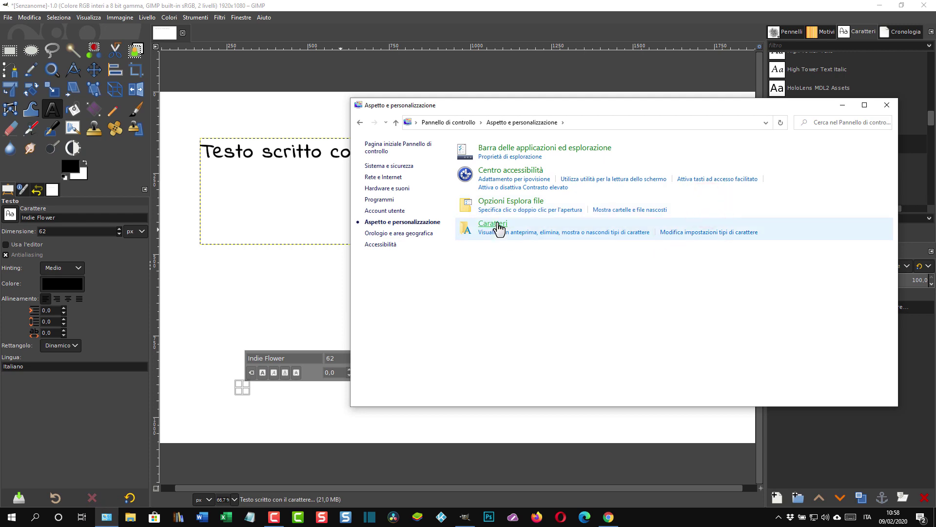
left_click(497, 223)
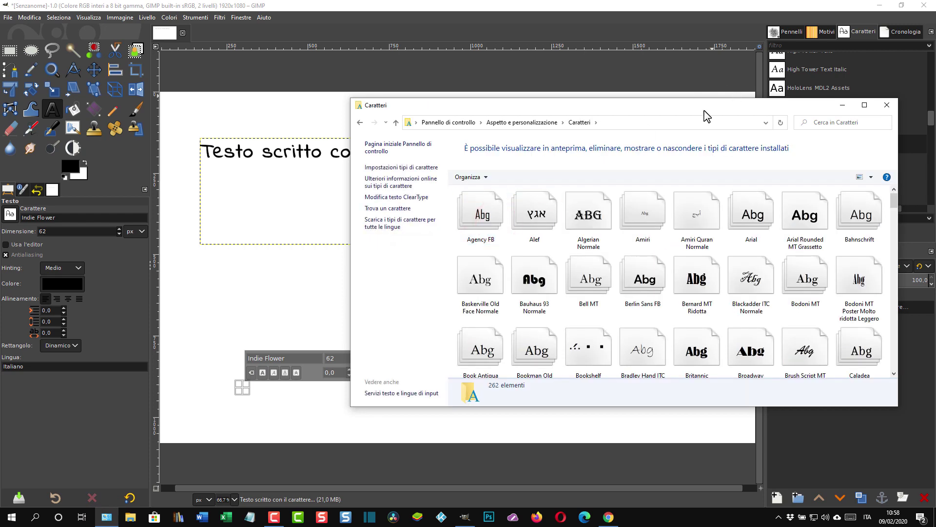
left_click_drag(706, 106, 634, 128)
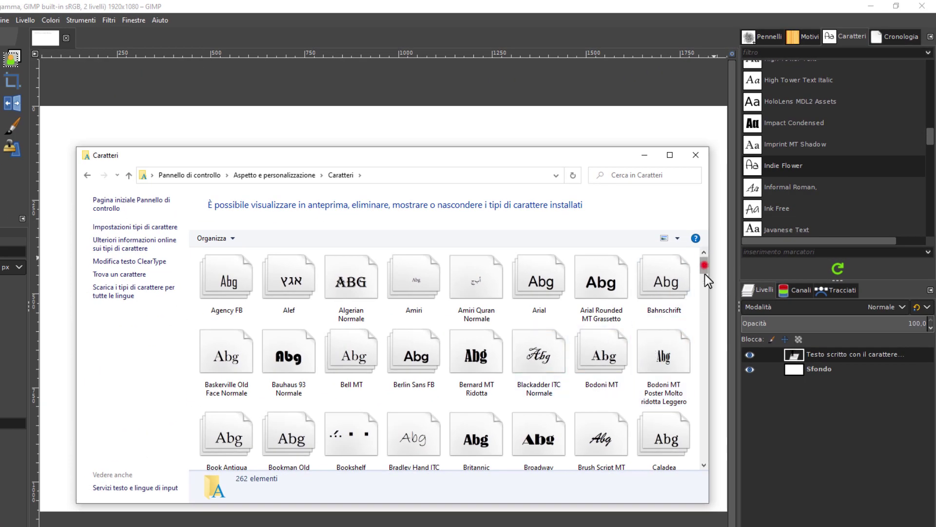
left_click_drag(705, 273, 713, 343)
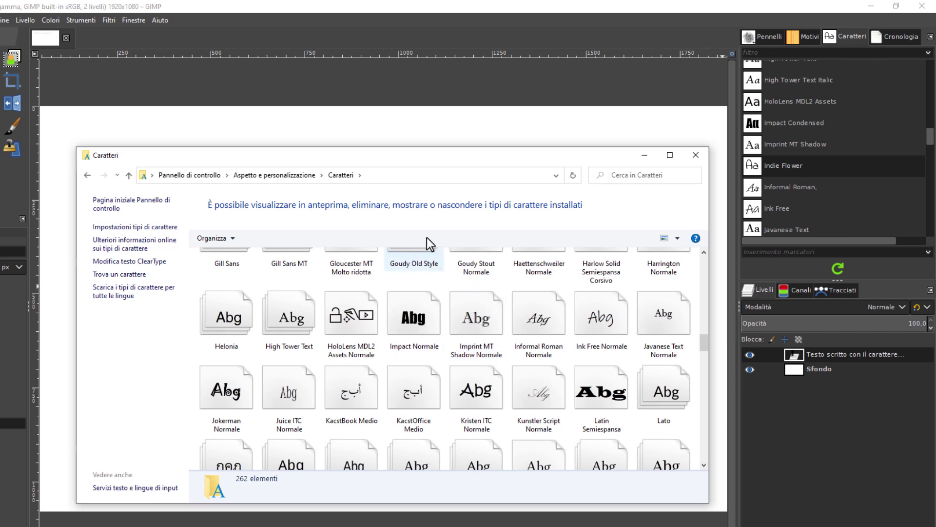
left_click(700, 156)
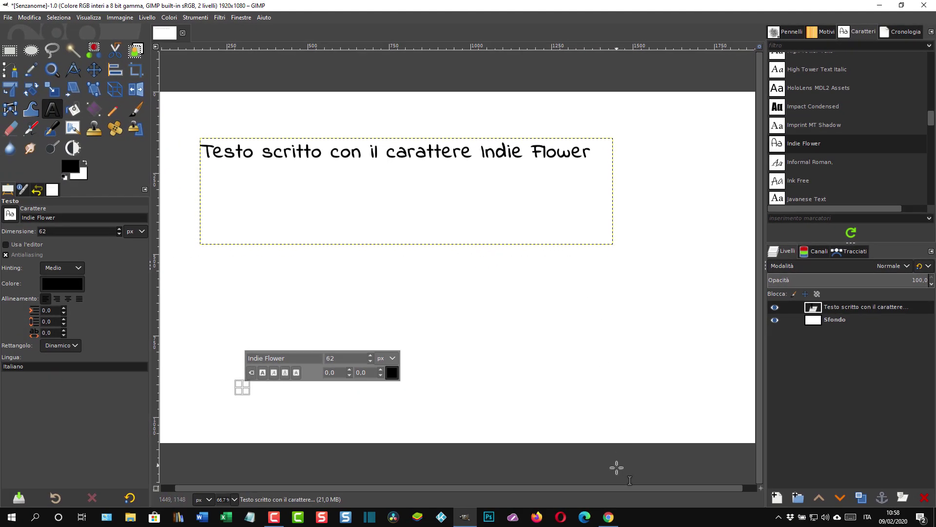
- Read the Chrome font-installation article down to its Control Panel Caratteri section
left_click(607, 518)
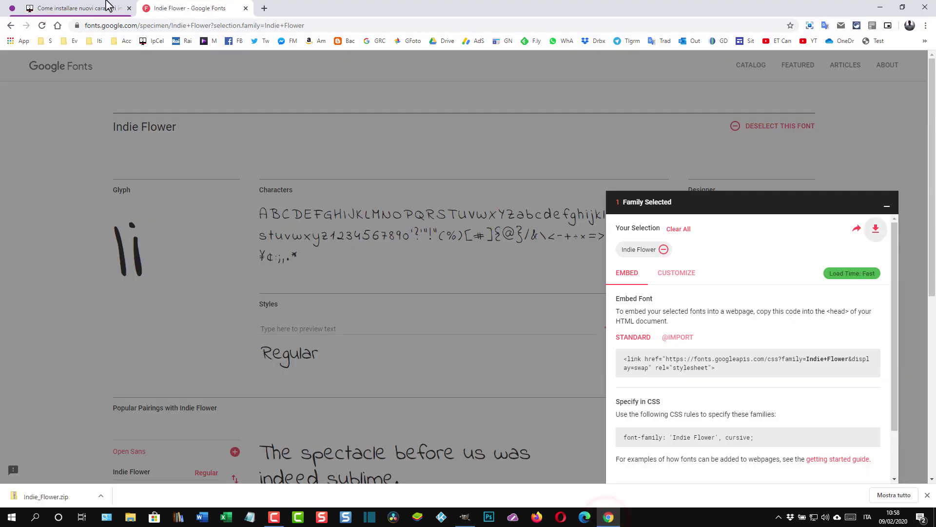
left_click(83, 8)
scroll(366, 161, "down", 1)
scroll(366, 161, "down", 4)
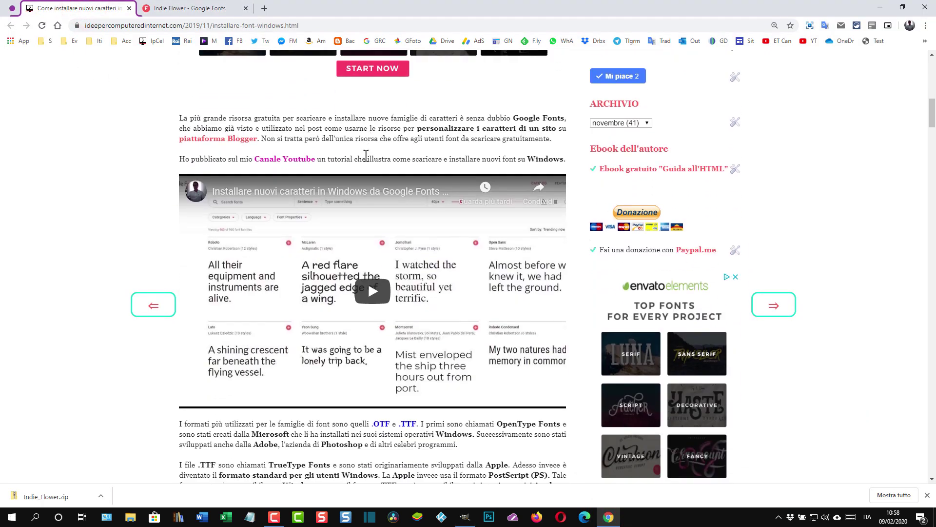
scroll(366, 161, "down", 5)
scroll(373, 151, "down", 4)
scroll(374, 151, "down", 4)
scroll(373, 151, "down", 5)
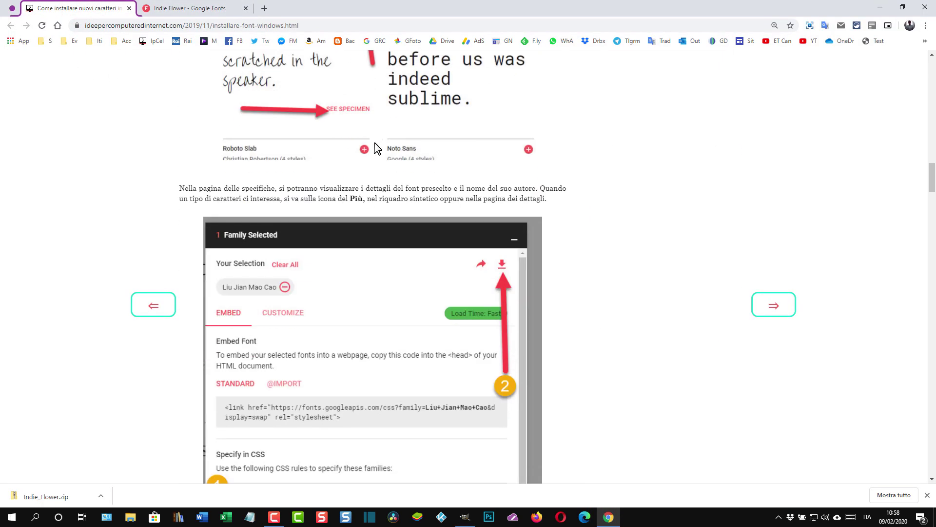
scroll(376, 146, "down", 3)
scroll(379, 145, "down", 4)
scroll(379, 144, "down", 4)
scroll(377, 134, "down", 4)
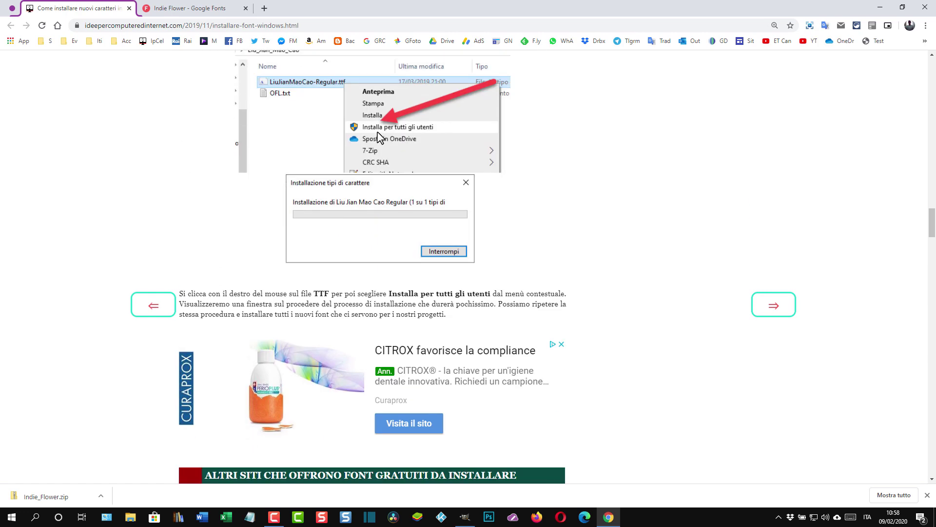
scroll(377, 133, "down", 3)
scroll(380, 129, "up", 2)
scroll(379, 130, "up", 3)
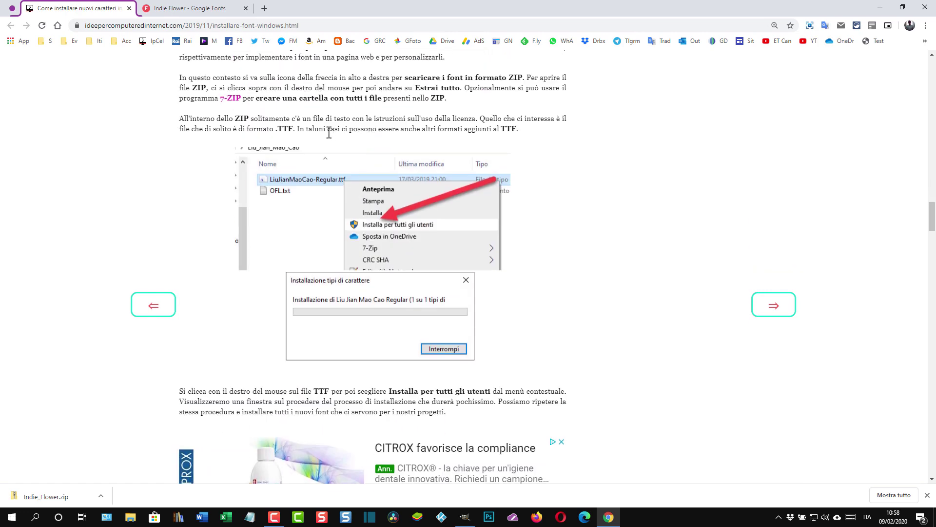
scroll(391, 151, "down", 4)
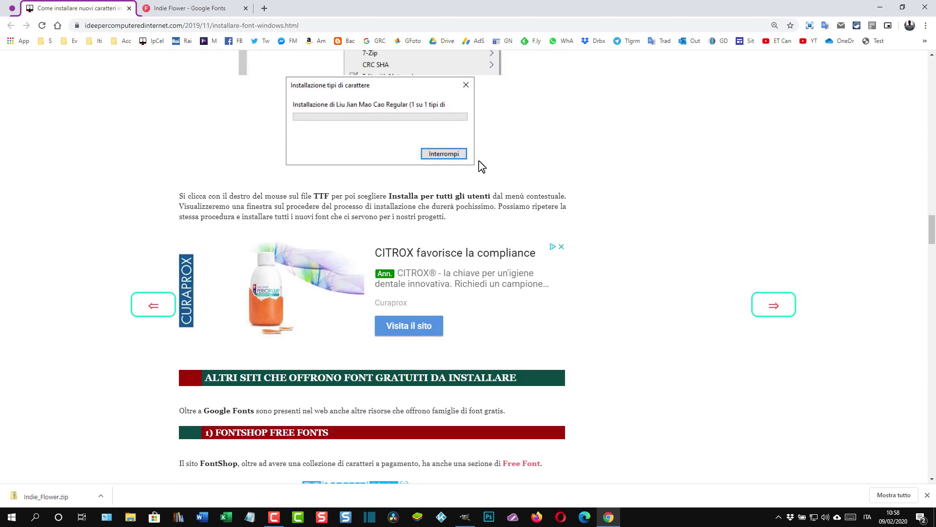
scroll(479, 165, "down", 6)
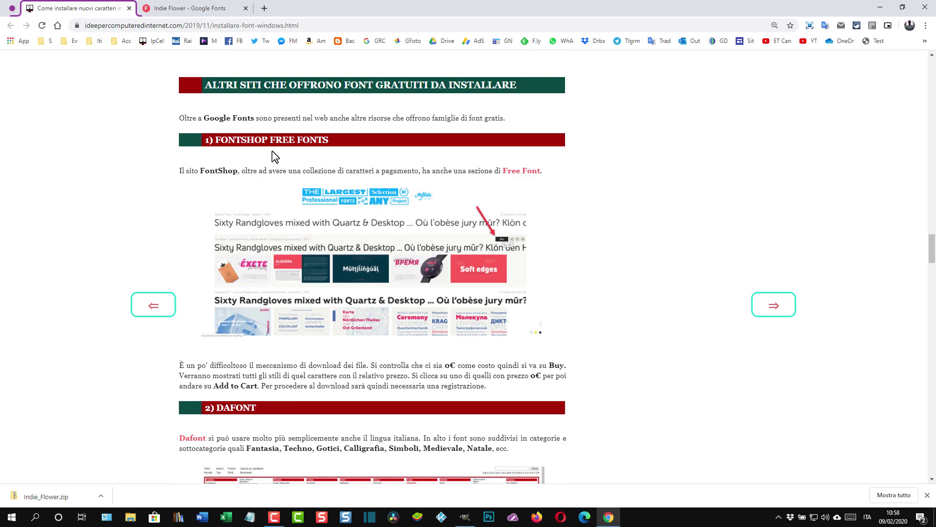
scroll(283, 185, "down", 3)
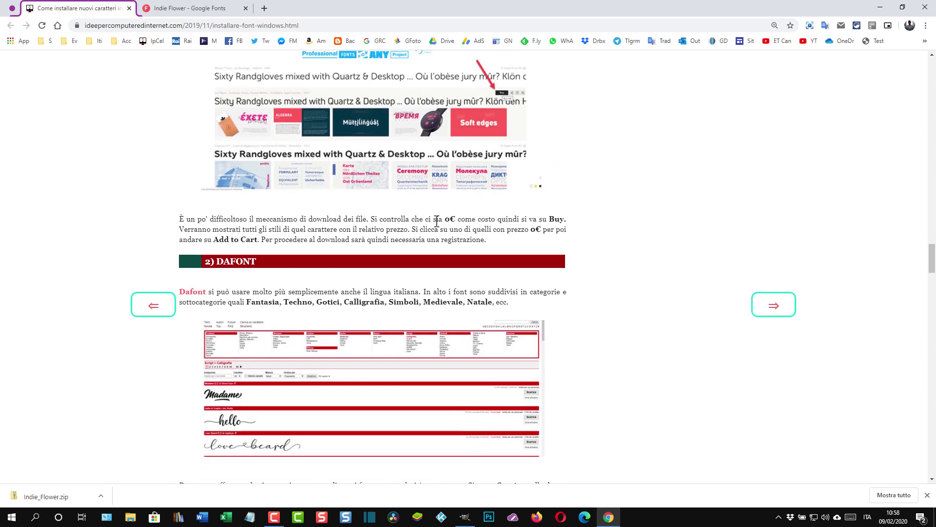
scroll(264, 162, "up", 3)
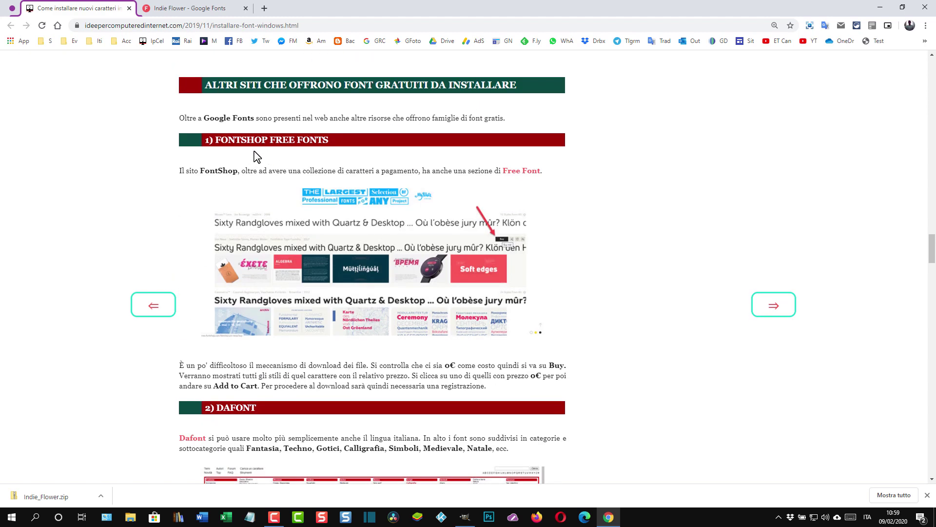
scroll(257, 156, "down", 1)
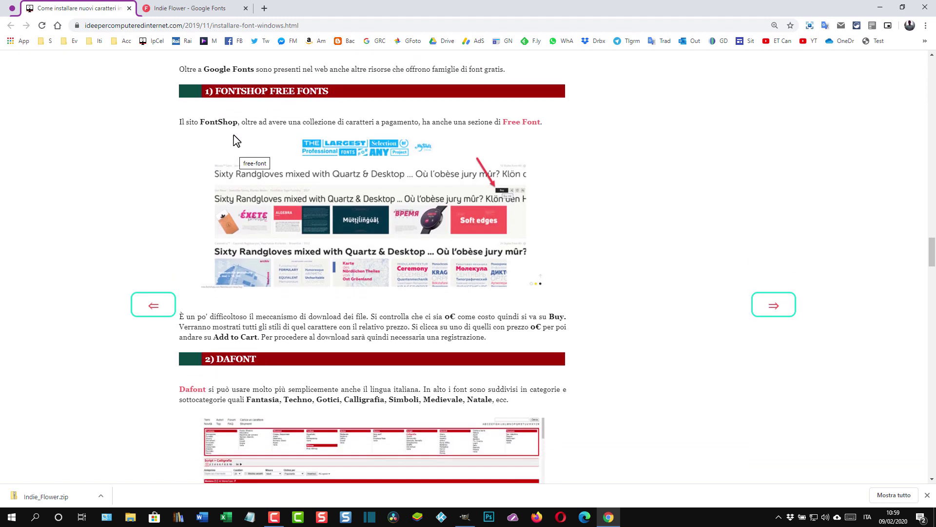
scroll(232, 120, "down", 3)
scroll(359, 182, "down", 4)
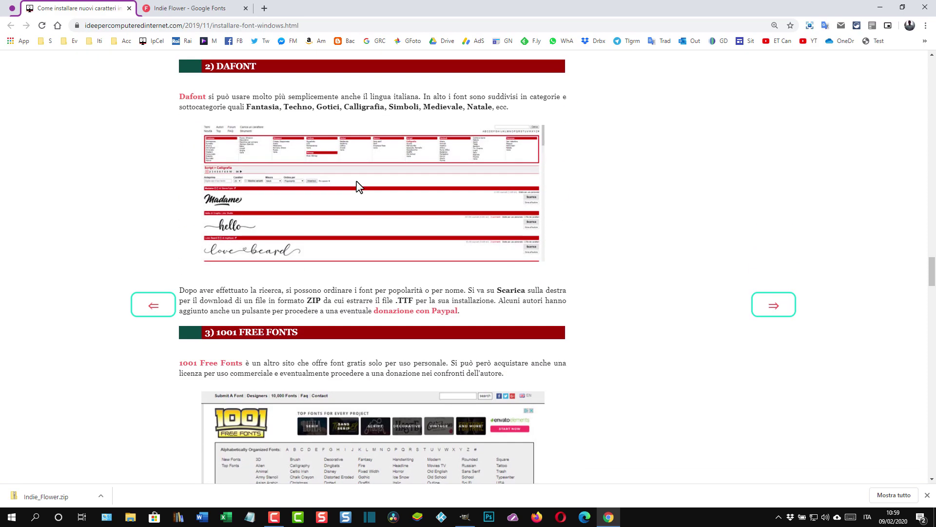
scroll(360, 180, "down", 4)
scroll(361, 180, "down", 1)
scroll(372, 171, "down", 3)
scroll(378, 168, "down", 3)
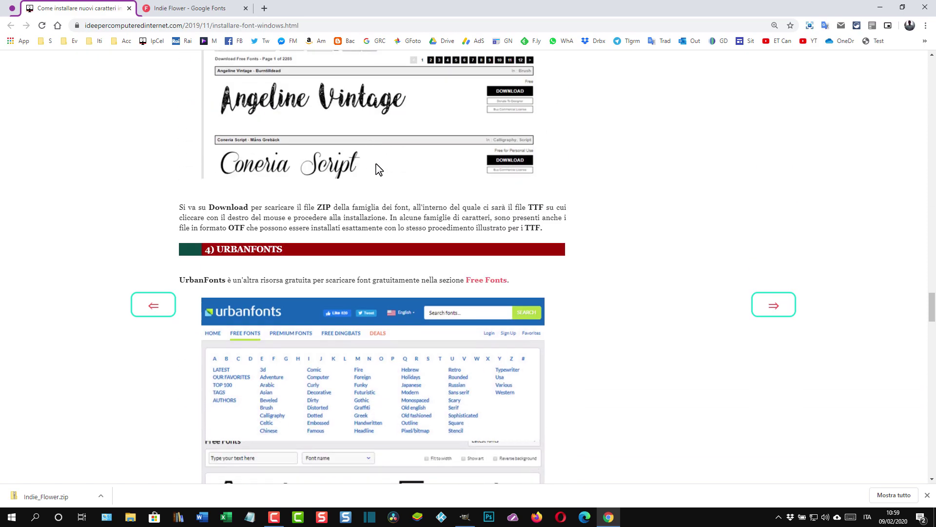
scroll(446, 186, "down", 4)
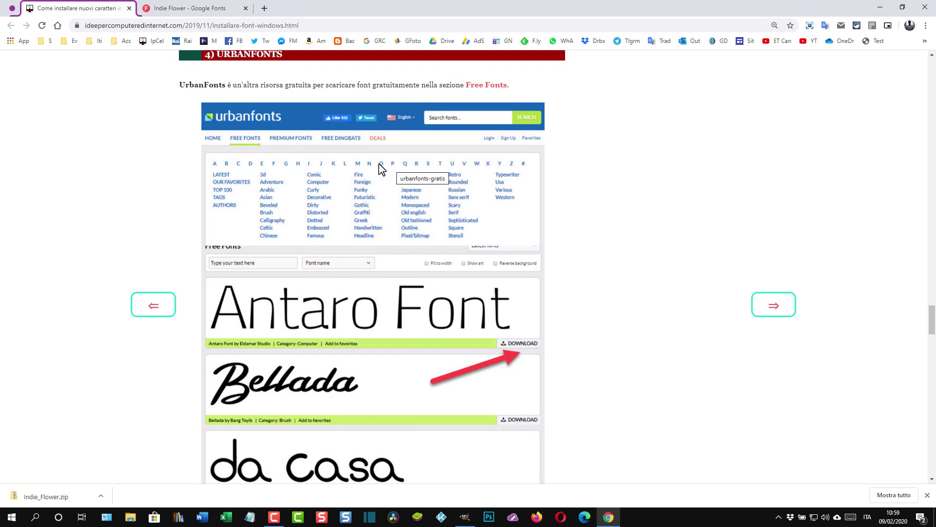
scroll(381, 168, "down", 3)
scroll(381, 166, "down", 3)
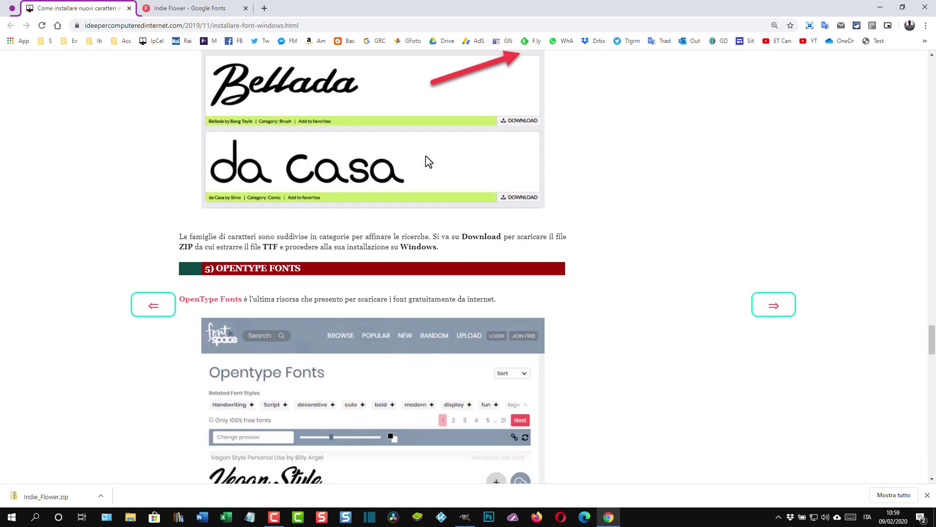
scroll(427, 161, "down", 4)
scroll(428, 160, "down", 3)
scroll(394, 139, "down", 5)
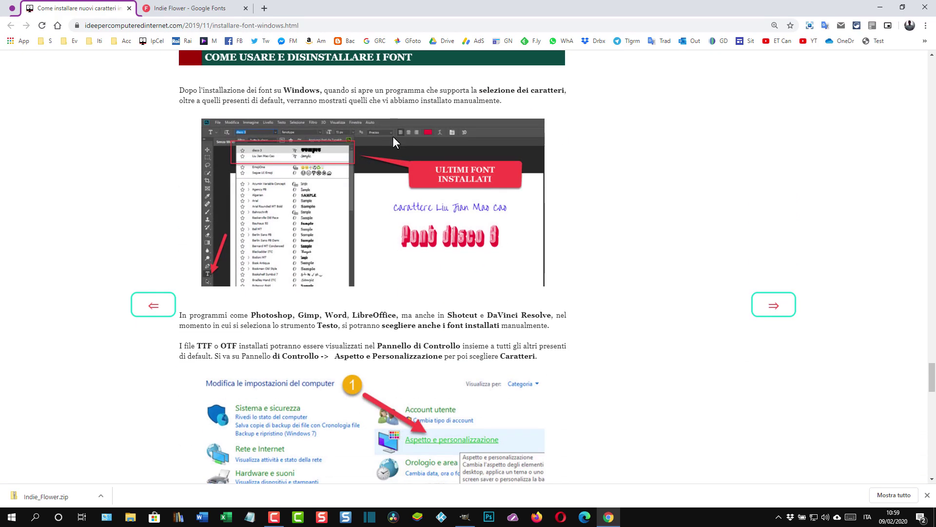
scroll(491, 136, "down", 4)
scroll(565, 153, "down", 5)
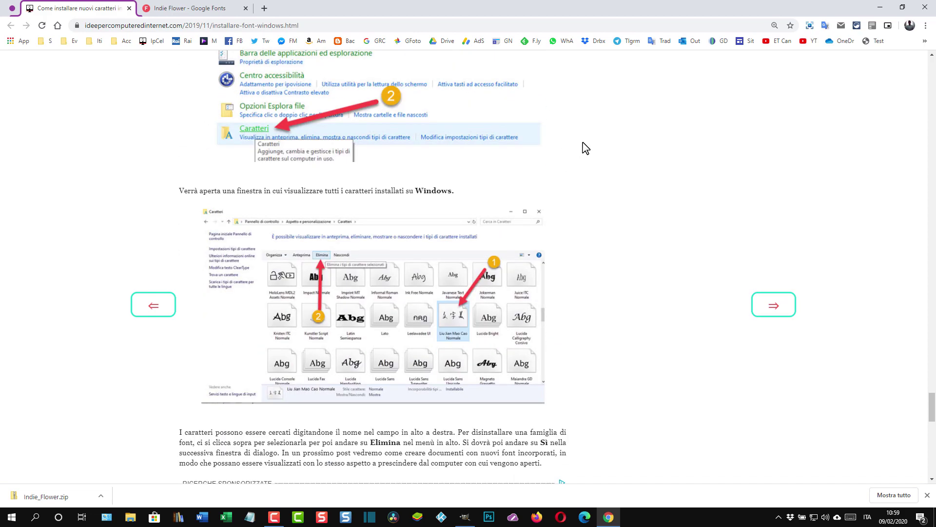